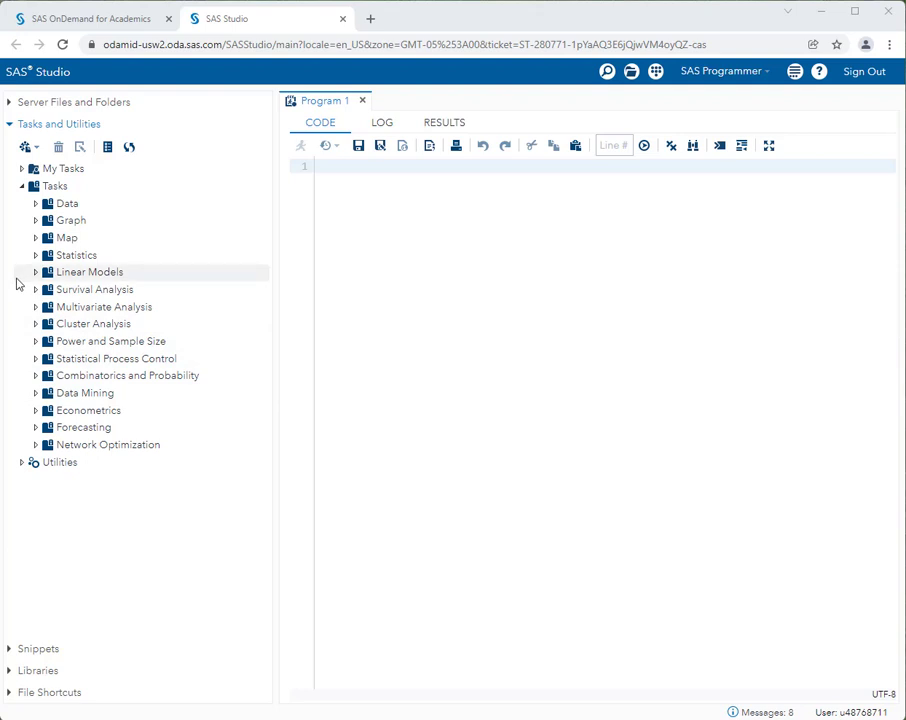
Step: Open the Filter Data task from the Data category and maximize its work area
click(35, 203)
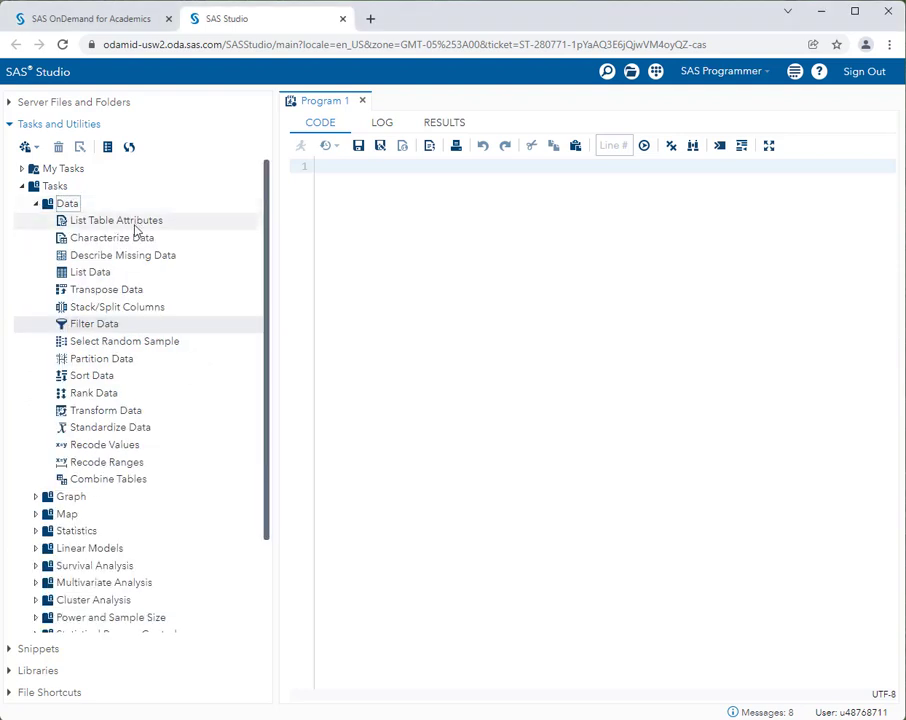
click(116, 325)
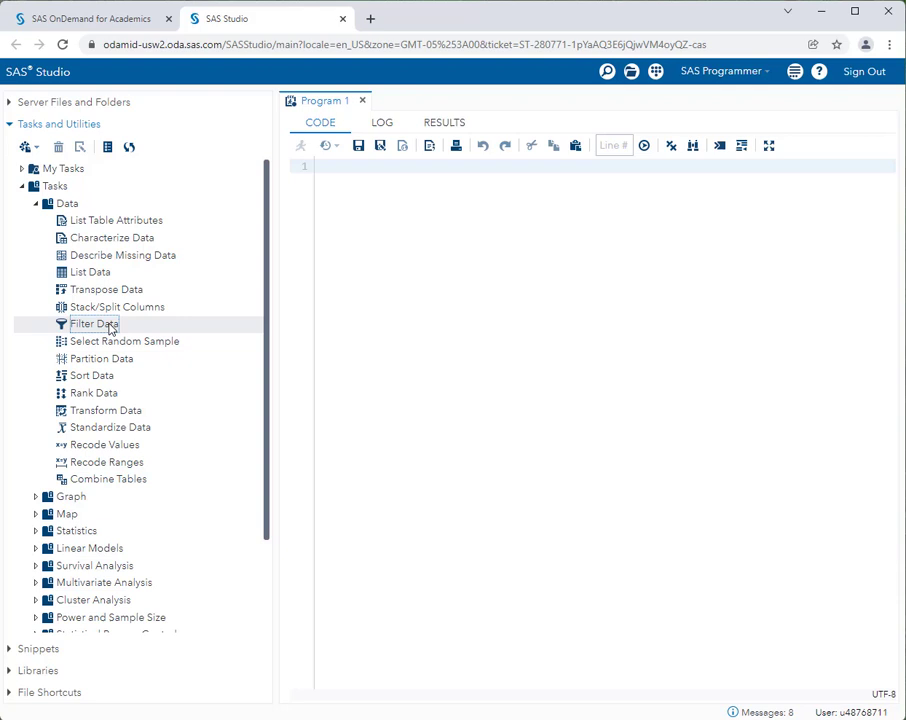
double_click(110, 327)
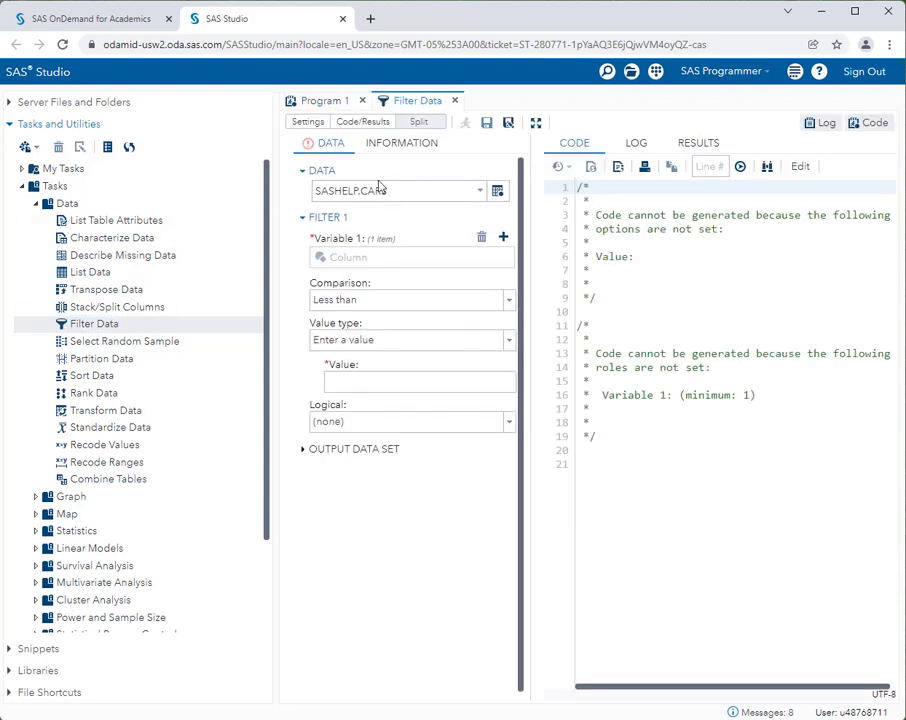
click(535, 122)
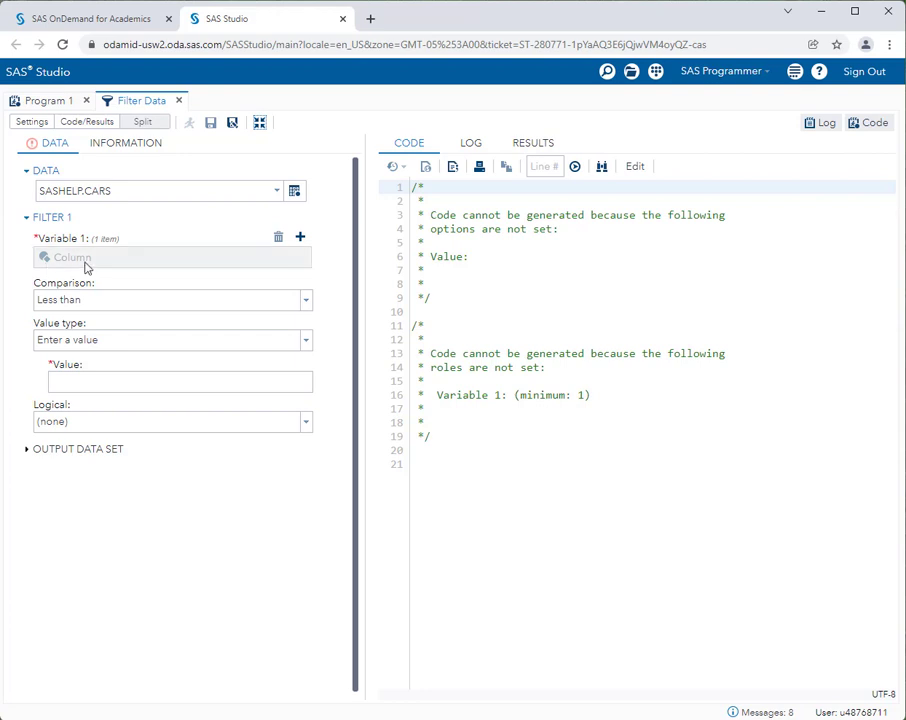
Step: Assign the Type column as the variable of the first filter
click(299, 238)
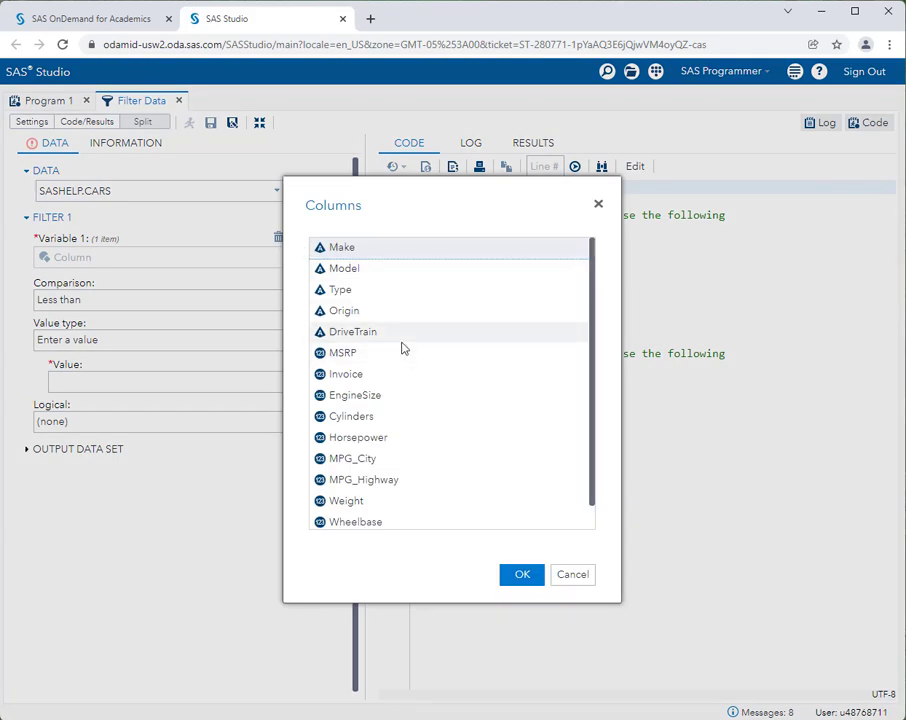
click(350, 292)
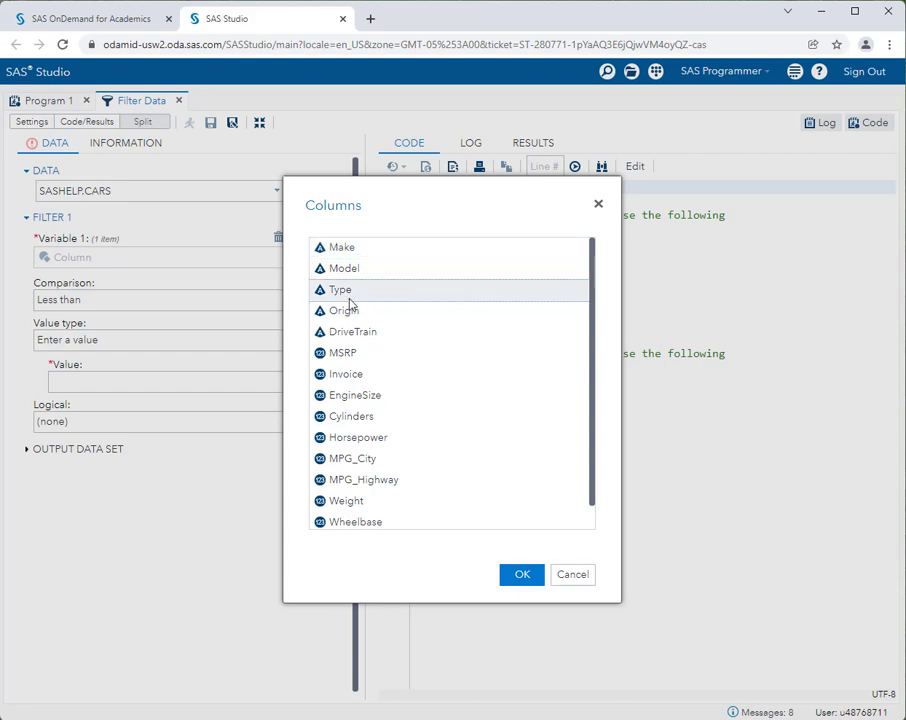
click(522, 575)
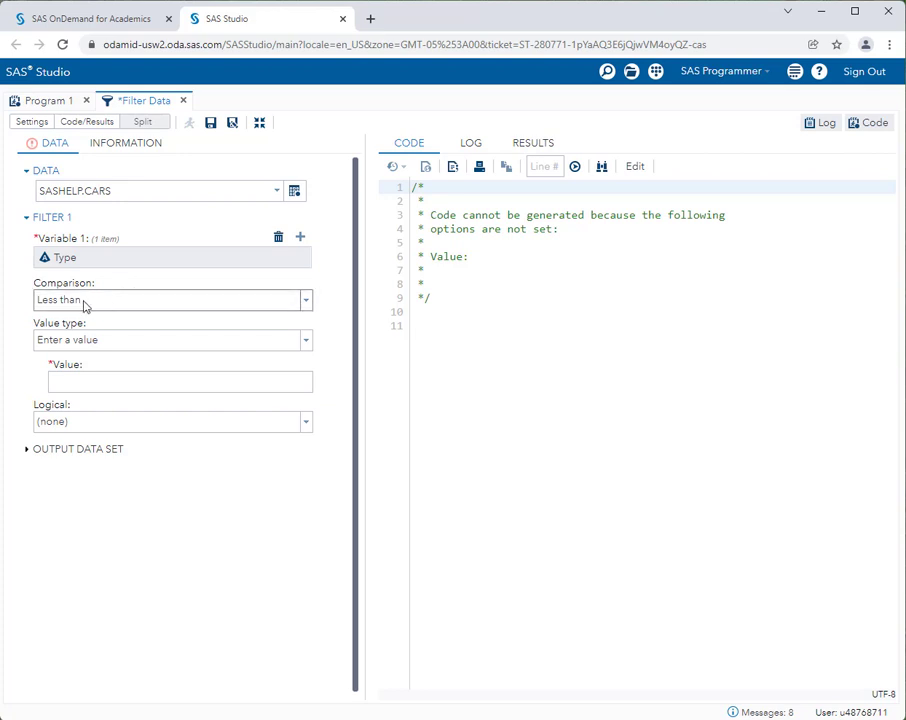
Step: Set the first filter's comparison to Equal and its value to the distinct value SUV
click(306, 304)
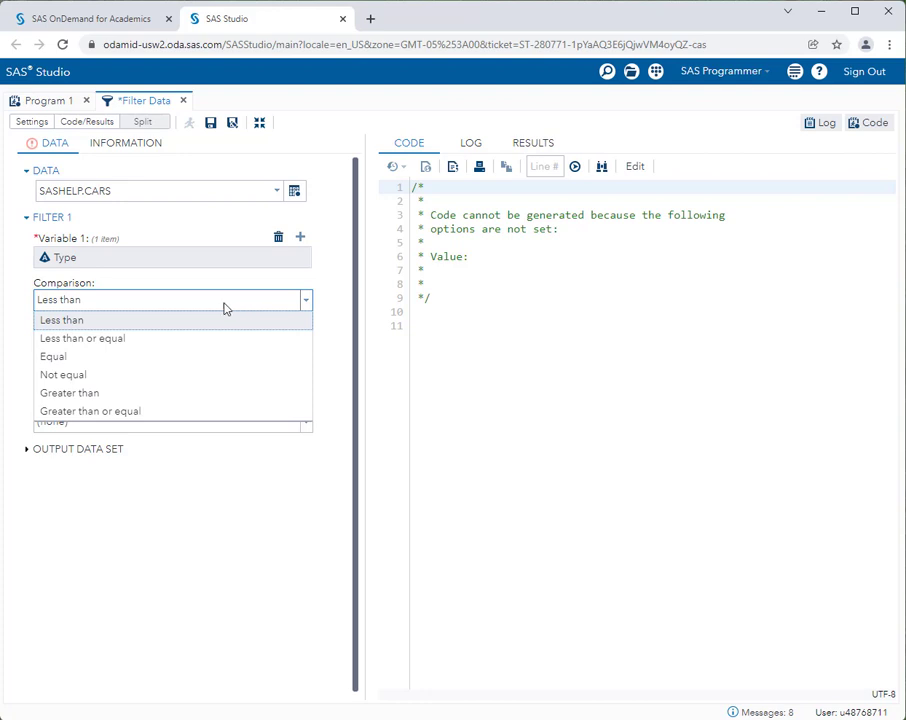
click(95, 357)
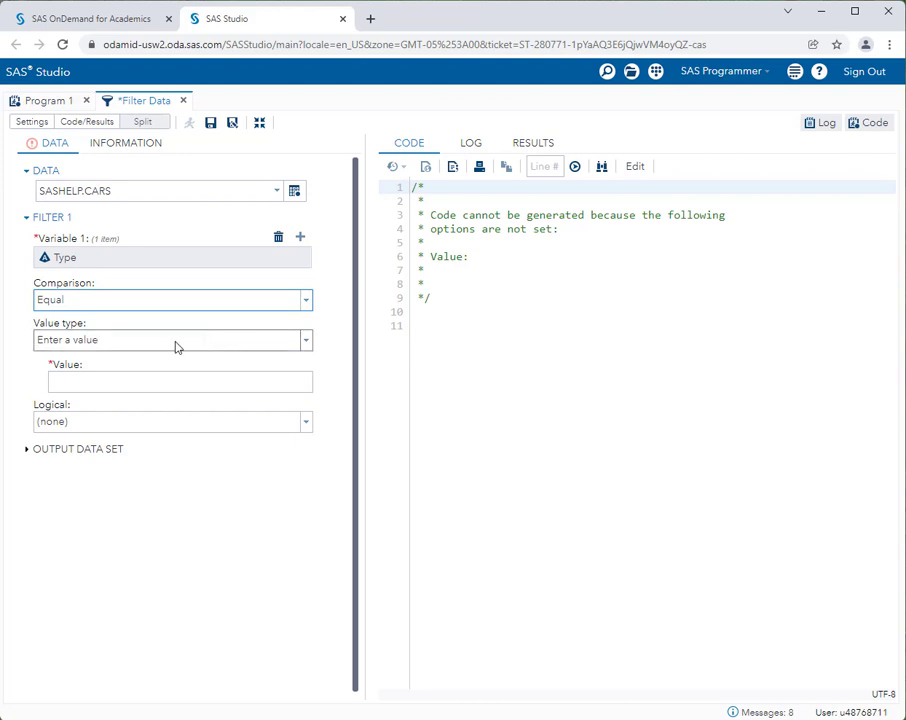
click(100, 380)
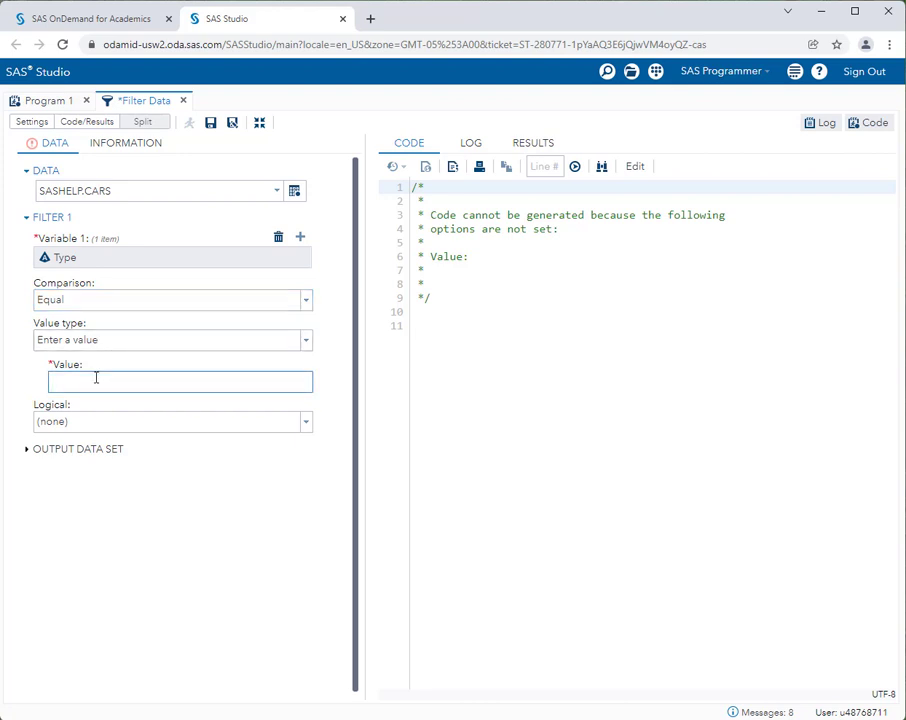
click(305, 343)
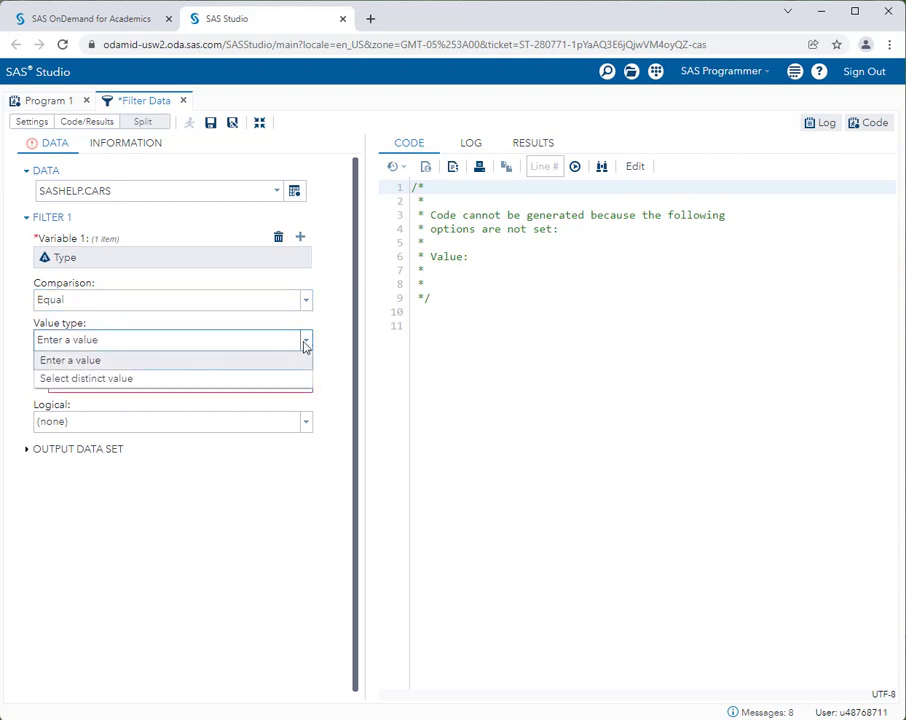
click(100, 379)
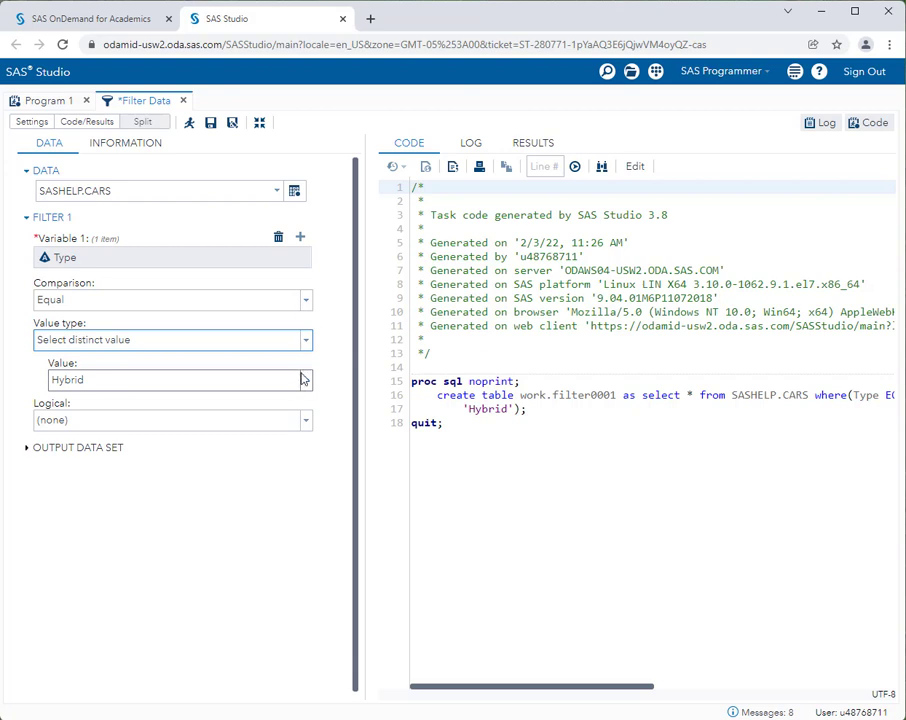
click(306, 381)
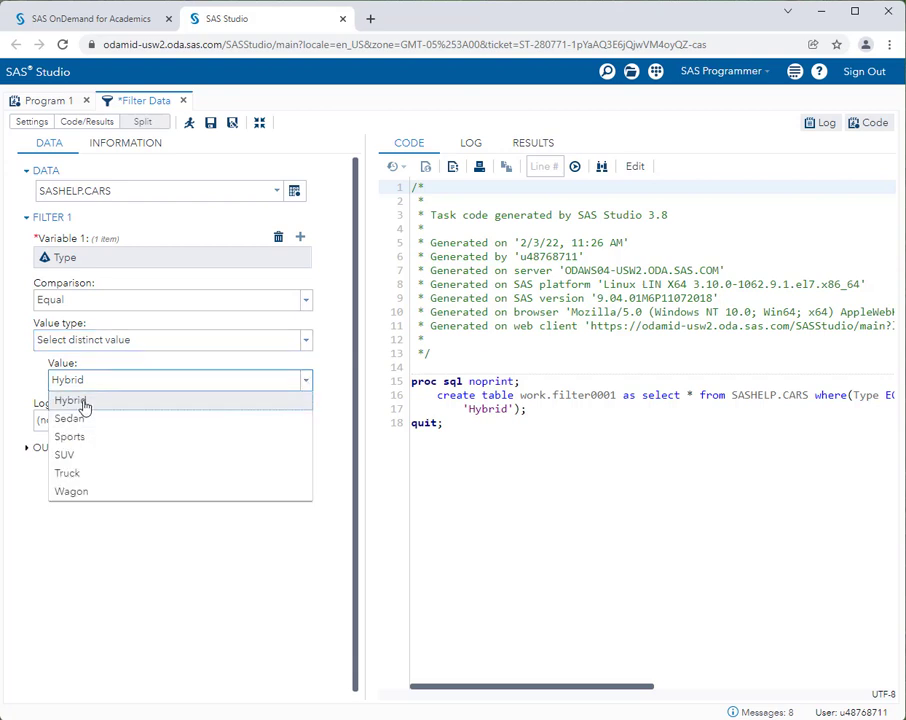
click(76, 456)
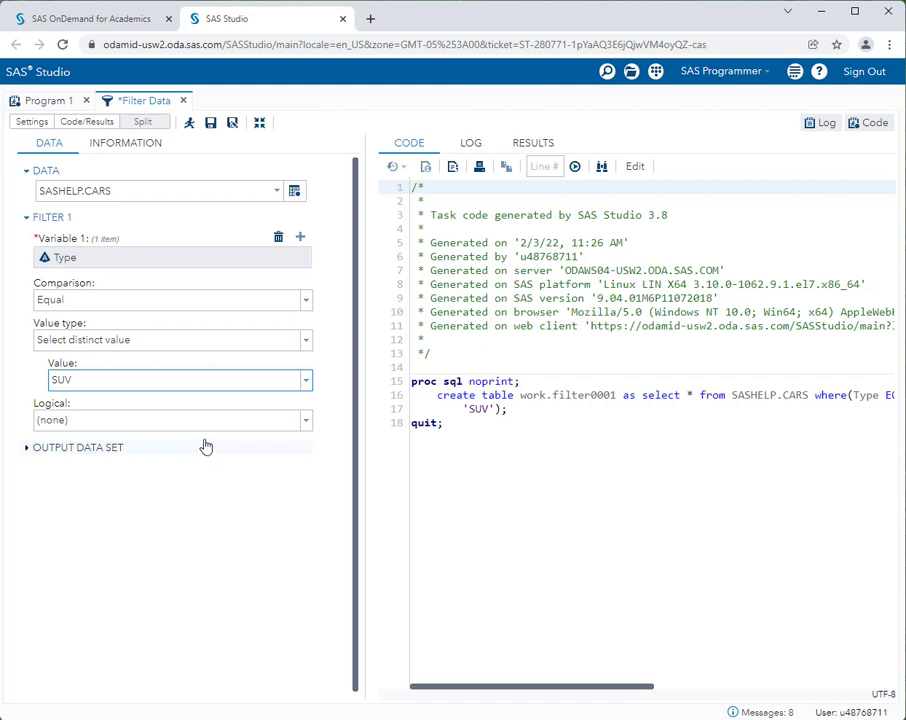
Step: Add a second filter joined with AND and assign the MSRP column as its variable
click(82, 424)
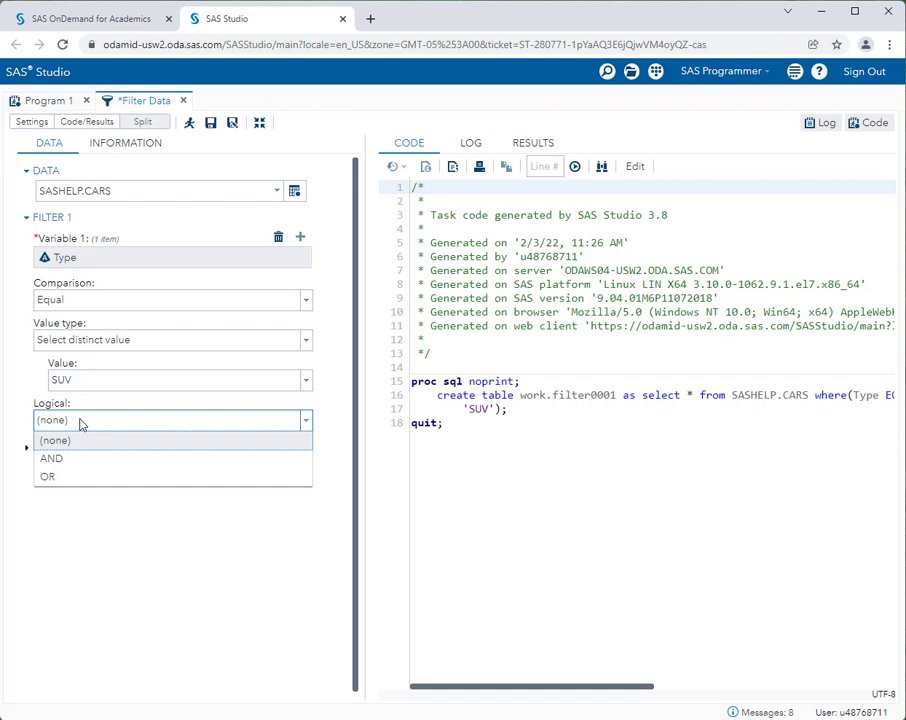
click(64, 459)
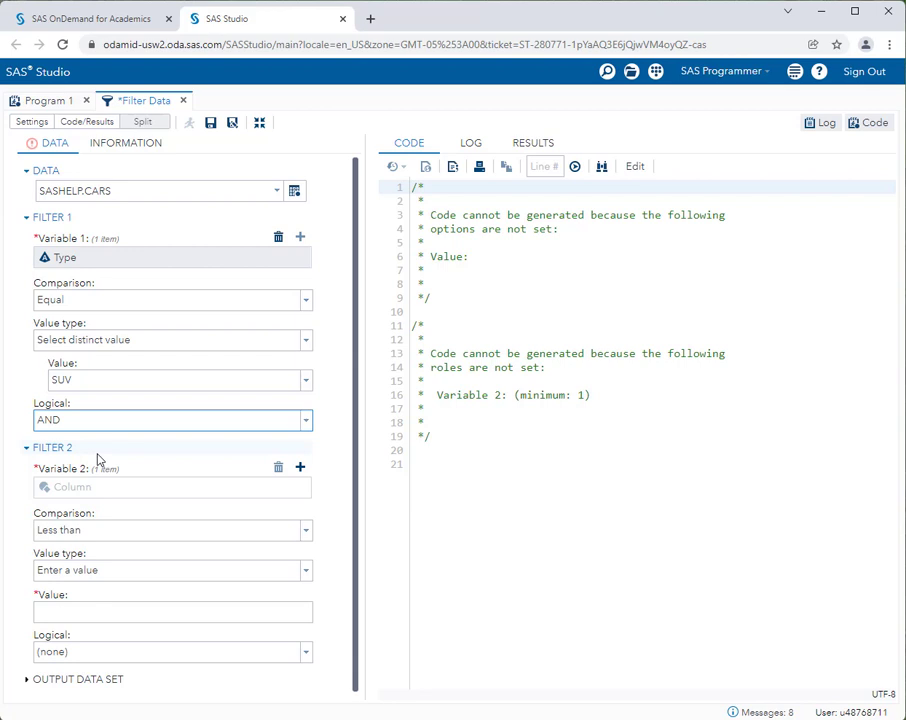
scroll(105, 460, down, 1)
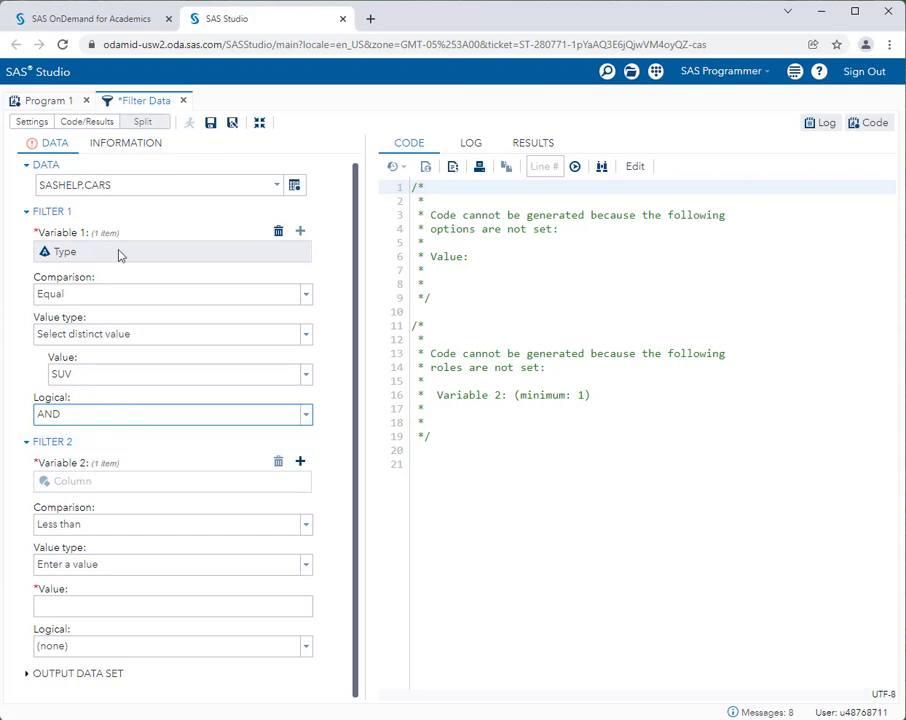
click(298, 460)
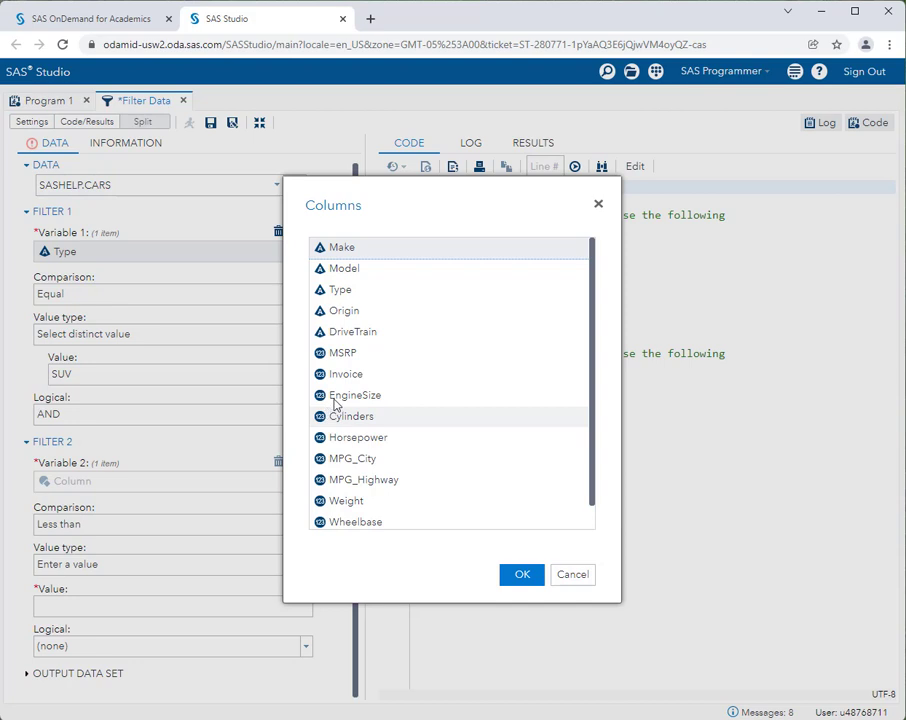
click(359, 356)
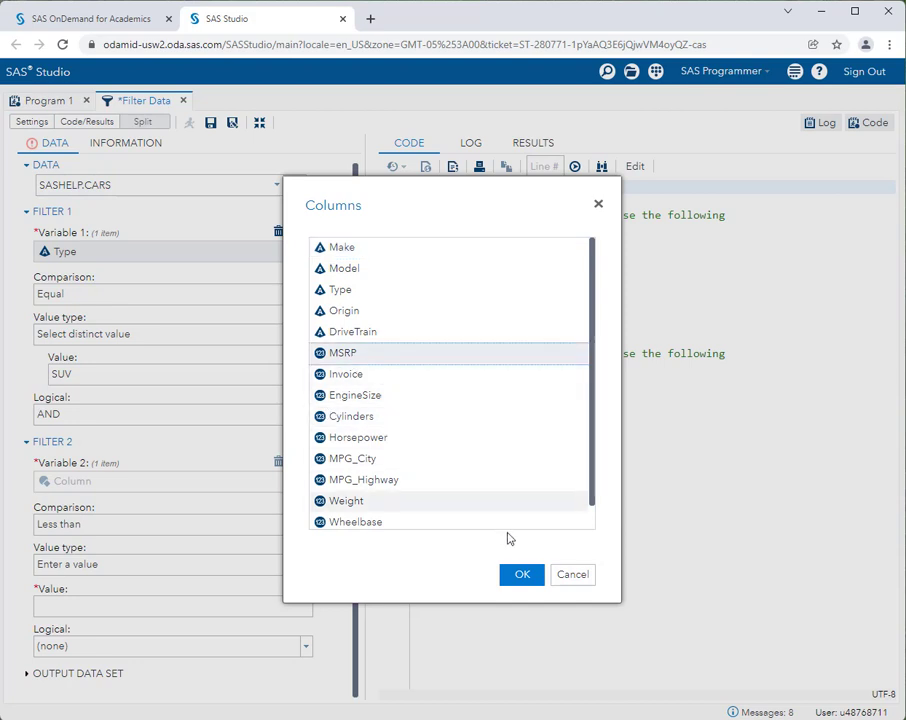
click(532, 578)
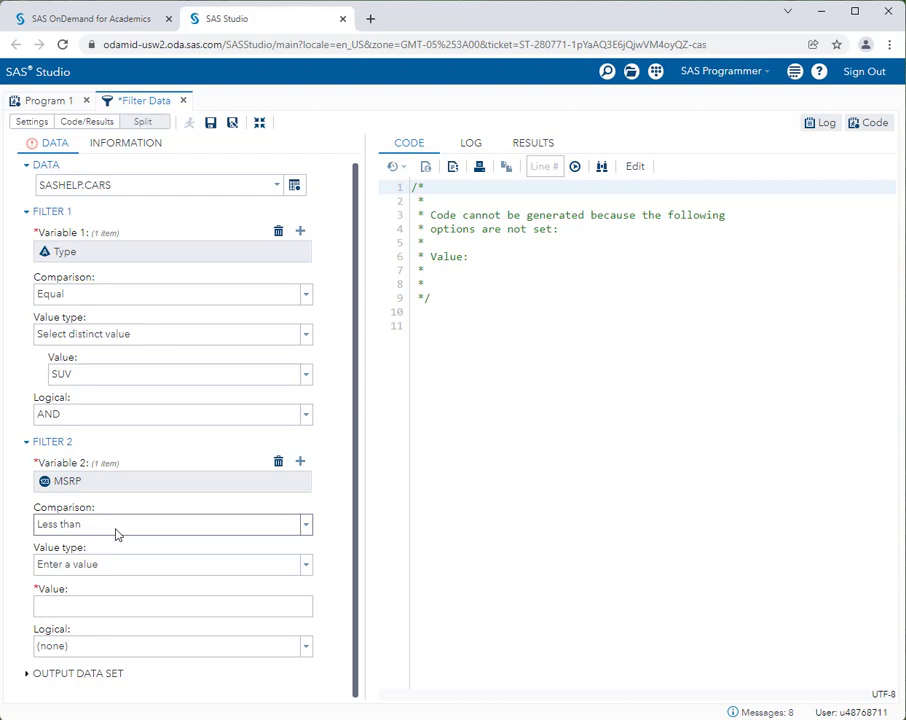
Step: Enter 35000 as the comparison value of the MSRP filter
click(69, 606)
text(35)
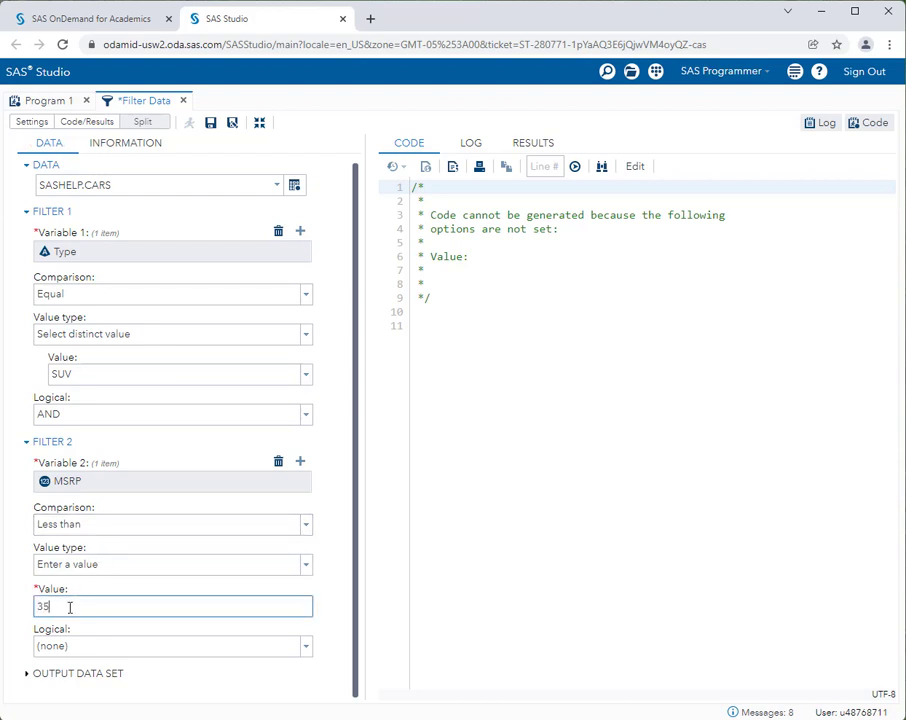
text(000)
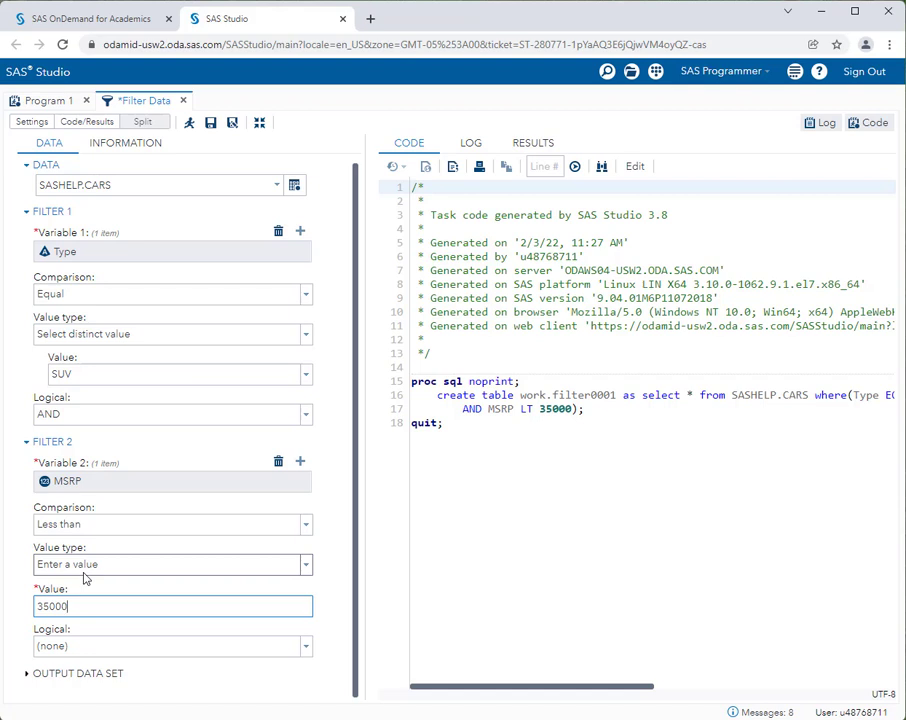
click(81, 647)
click(17, 614)
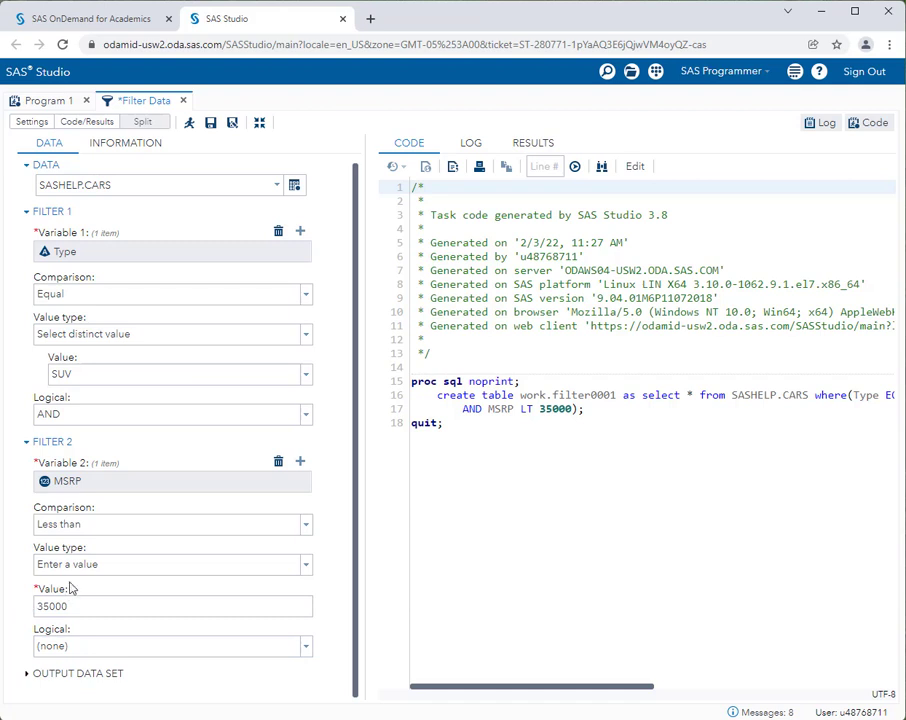
click(89, 525)
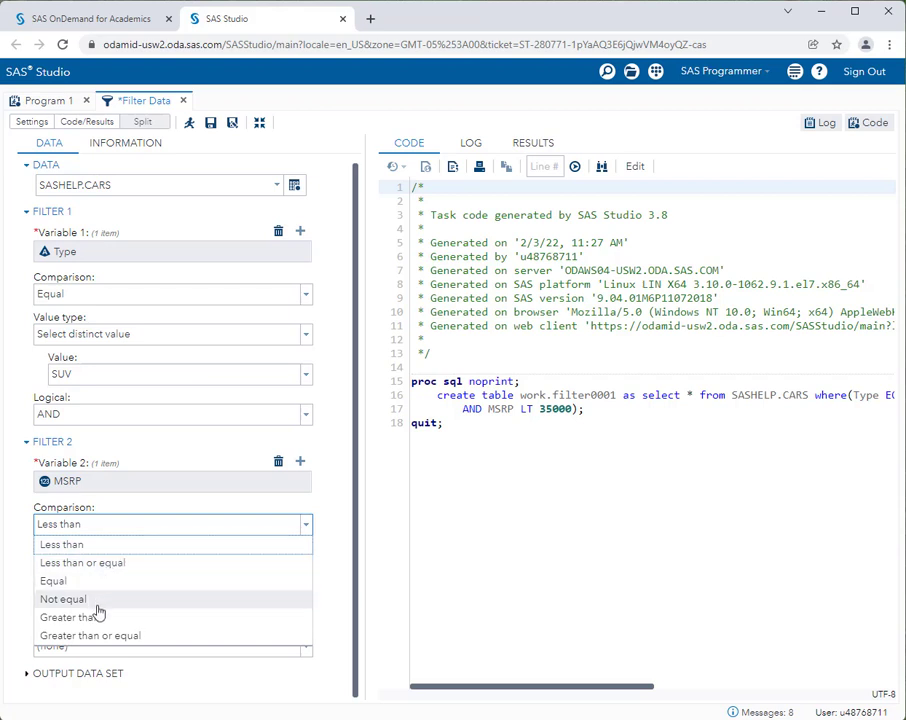
click(25, 538)
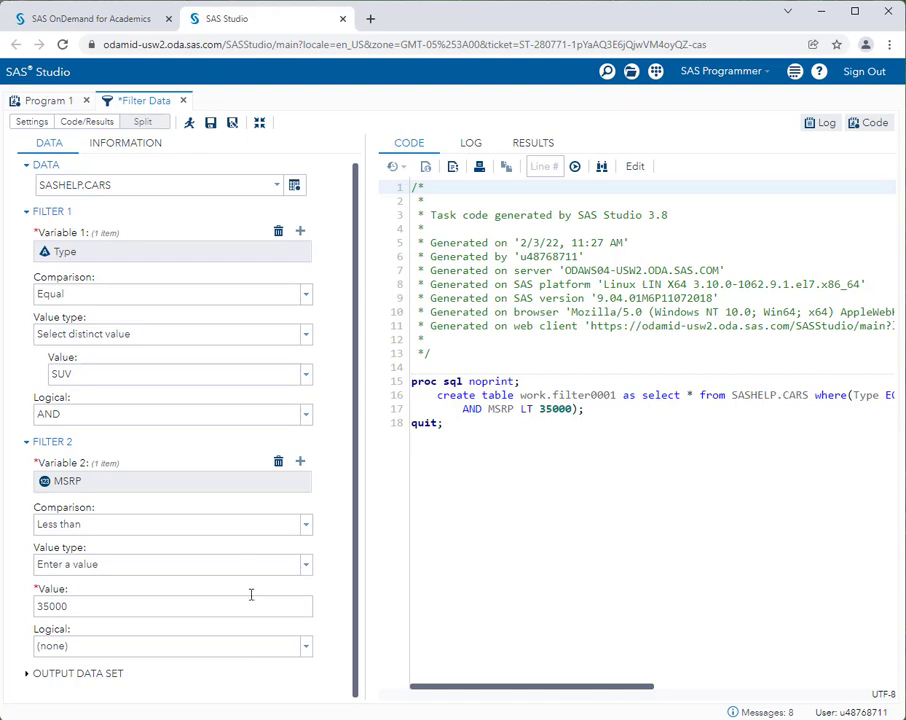
Step: Run the filter task and look through the output table's rows, including the MSRP column
click(189, 122)
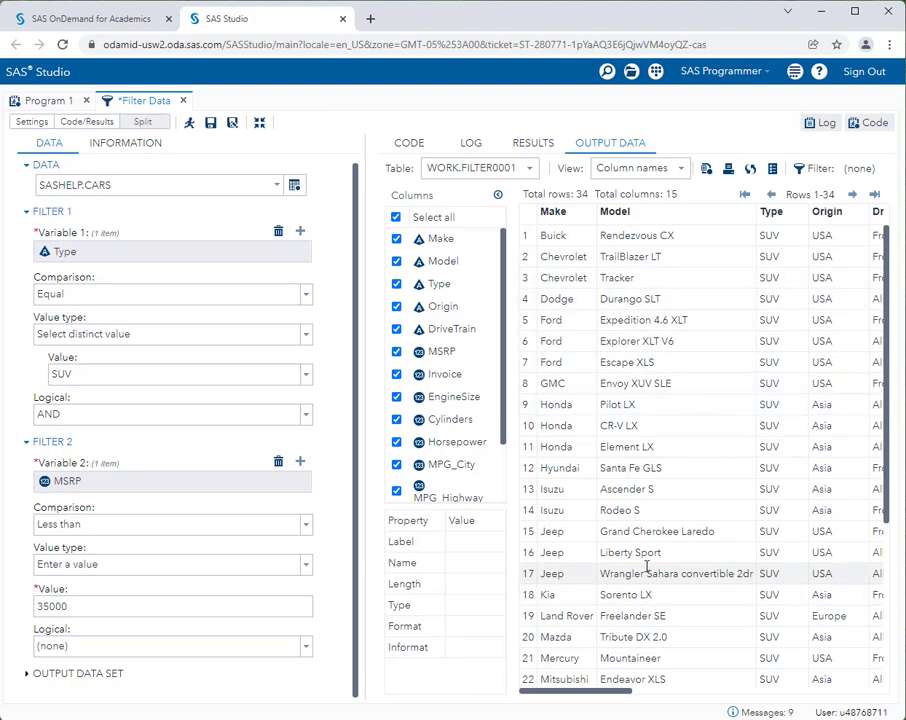
scroll(650, 440, down, 1)
scroll(650, 440, down, 3)
scroll(630, 543, up, 3)
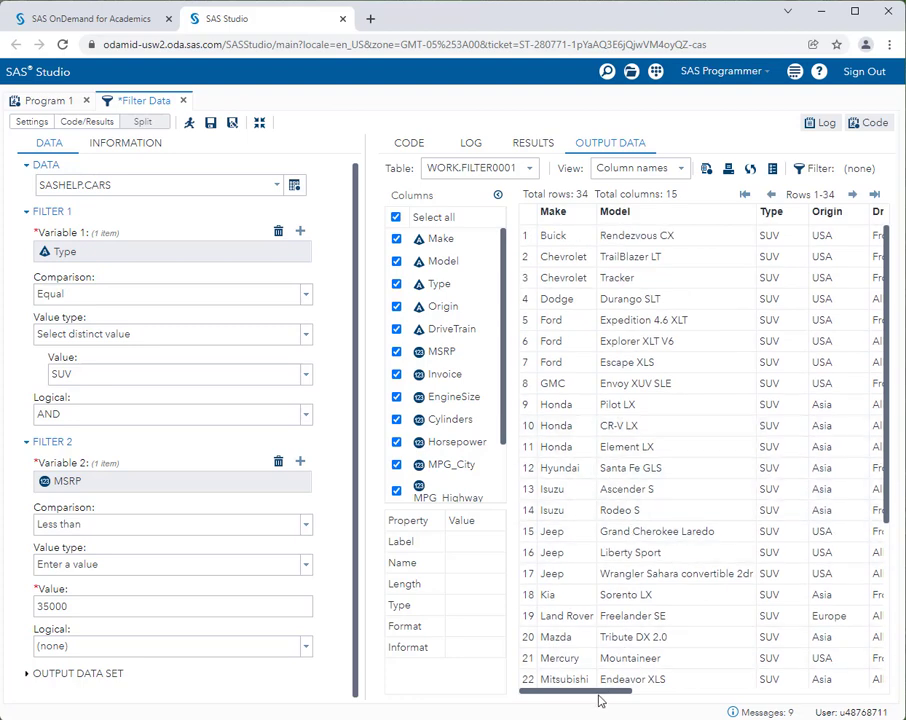
drag(607, 683, 647, 601)
click(649, 590)
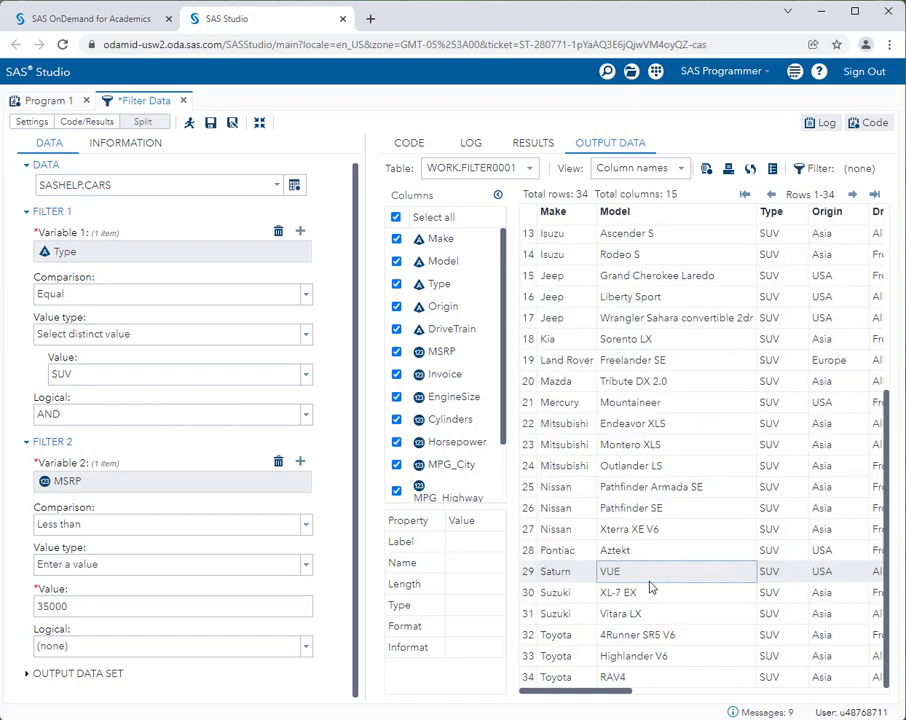
scroll(601, 643, up, 3)
drag(615, 690, 711, 689)
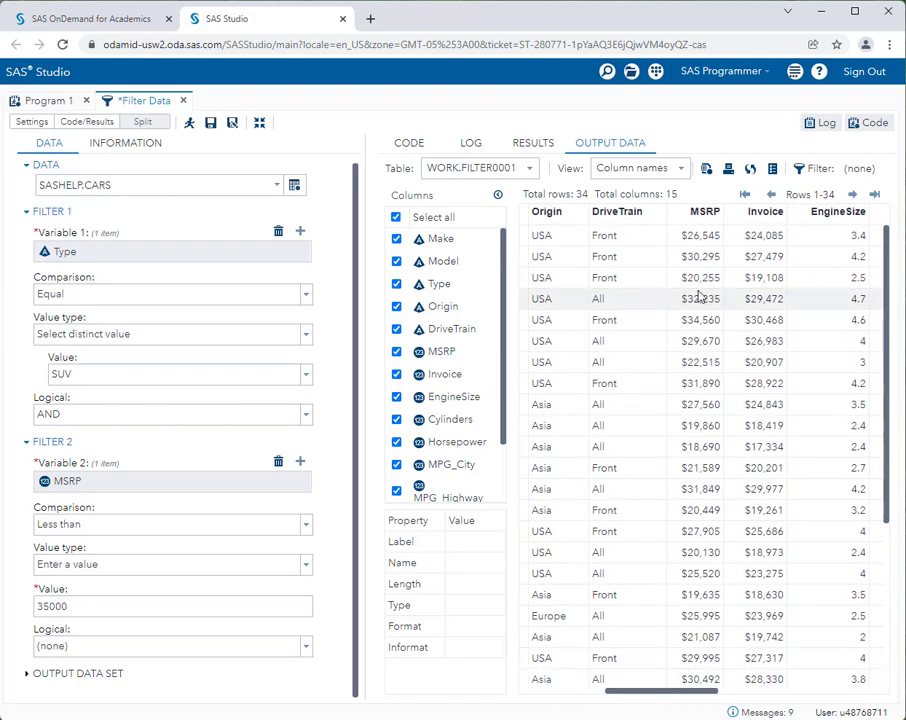
scroll(680, 300, down, 3)
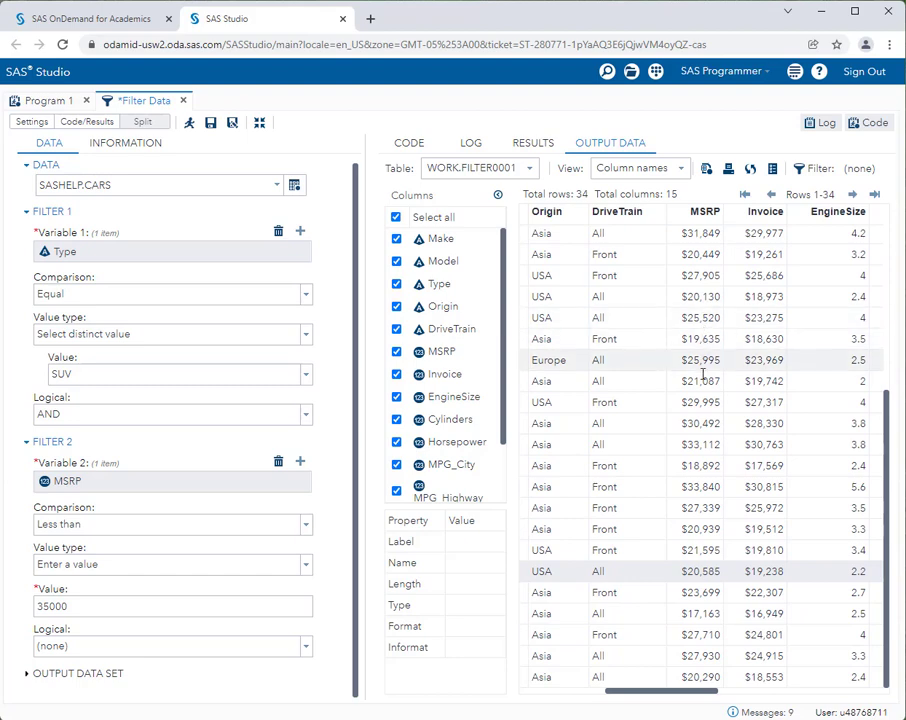
scroll(705, 419, up, 3)
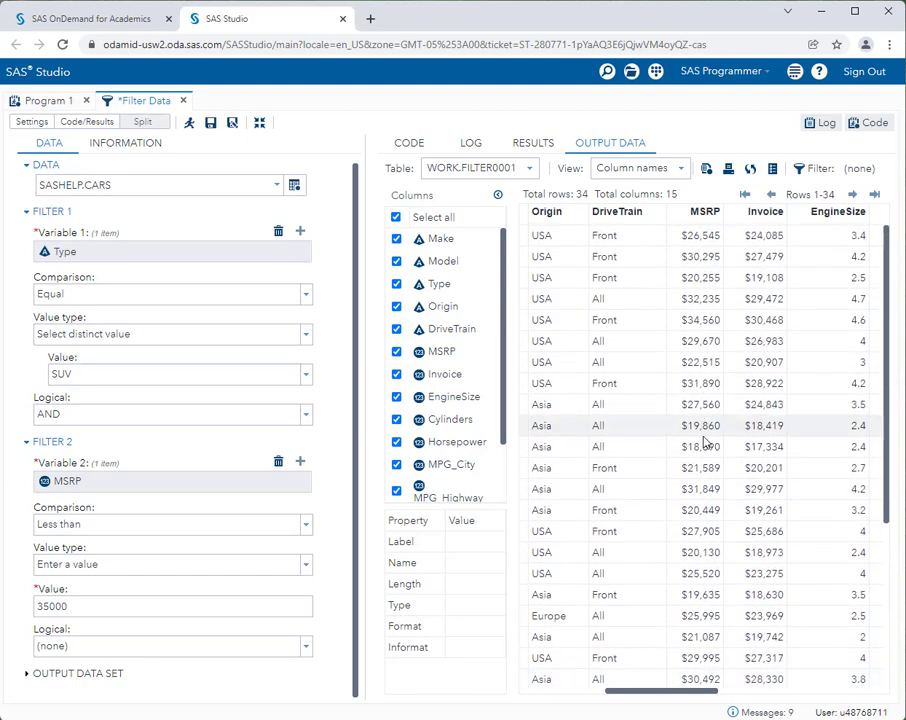
Step: Sort the output table by MSRP in descending order
click(701, 216)
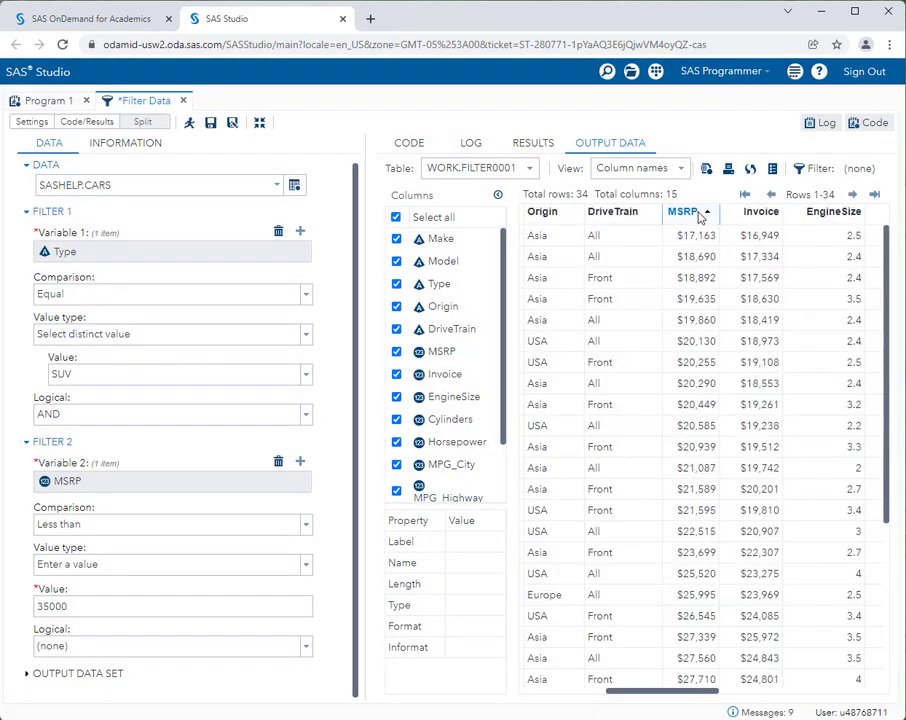
click(698, 214)
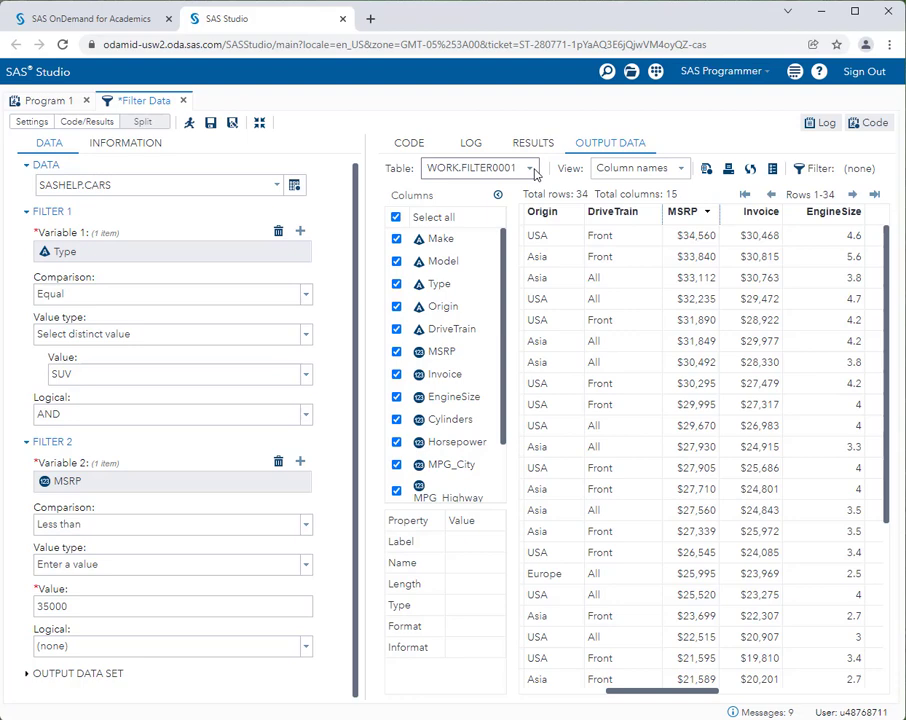
Step: Open the Summary Statistics task from the Statistics category and maximize its workspace
click(259, 122)
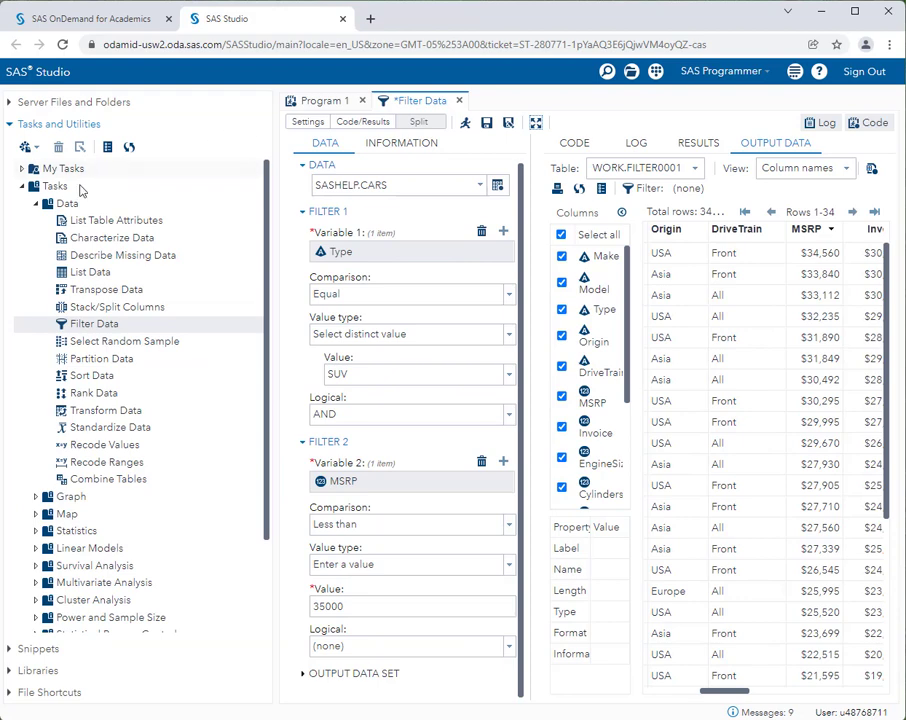
click(60, 531)
scroll(60, 450, down, 3)
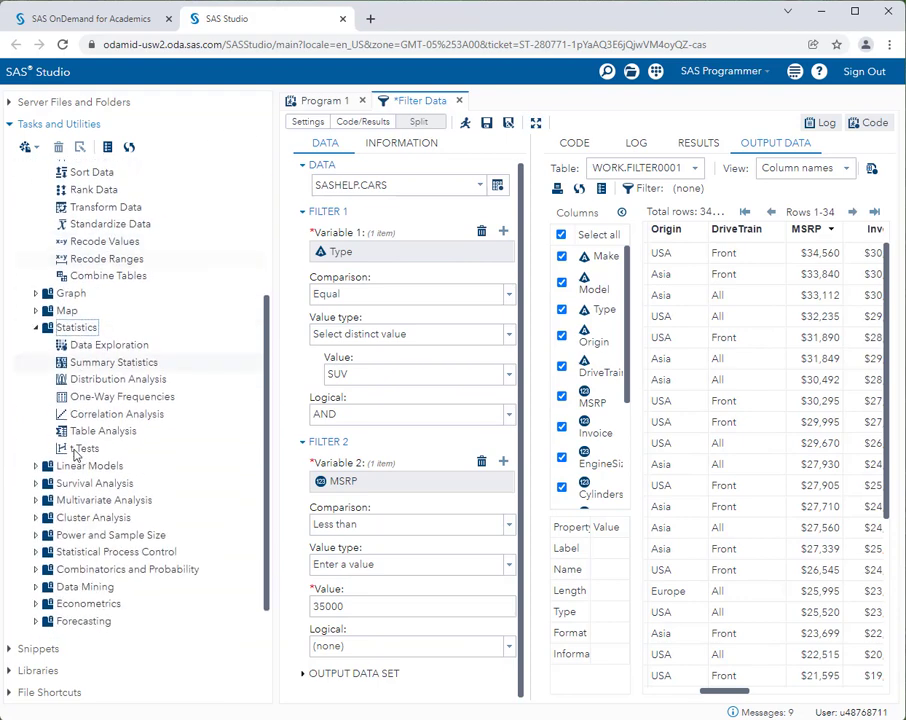
double_click(105, 346)
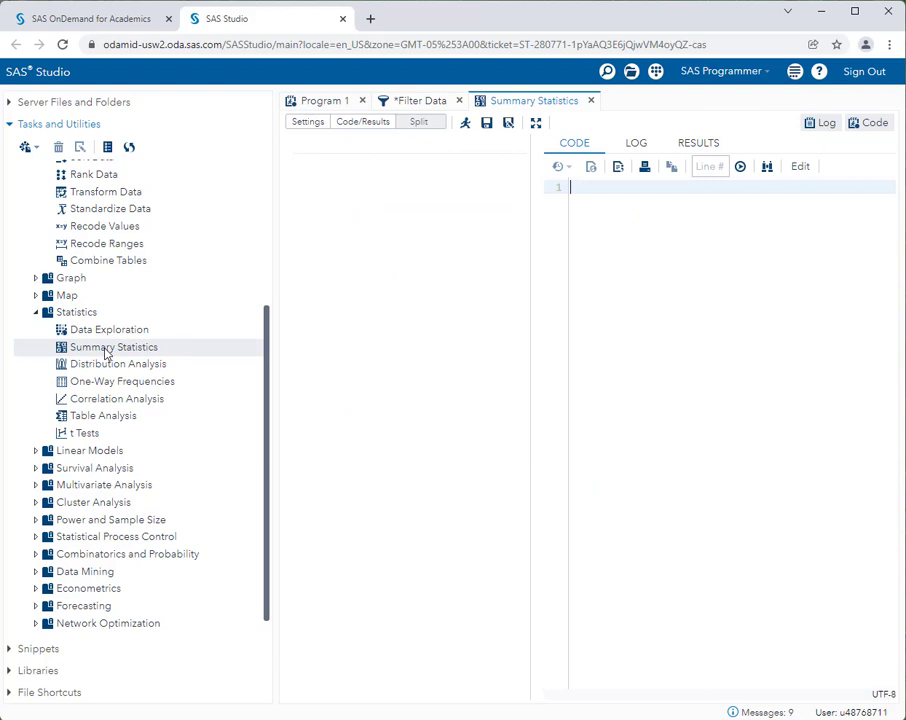
click(535, 123)
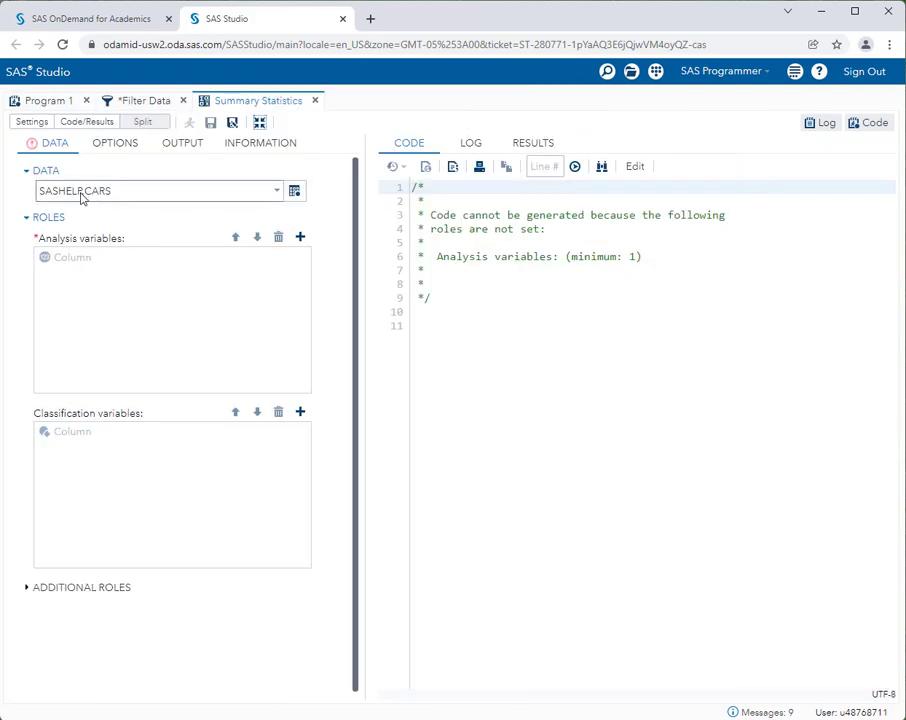
Step: Set the Summary Statistics task's input data to the FILTER0001 table in the WORK library
click(294, 190)
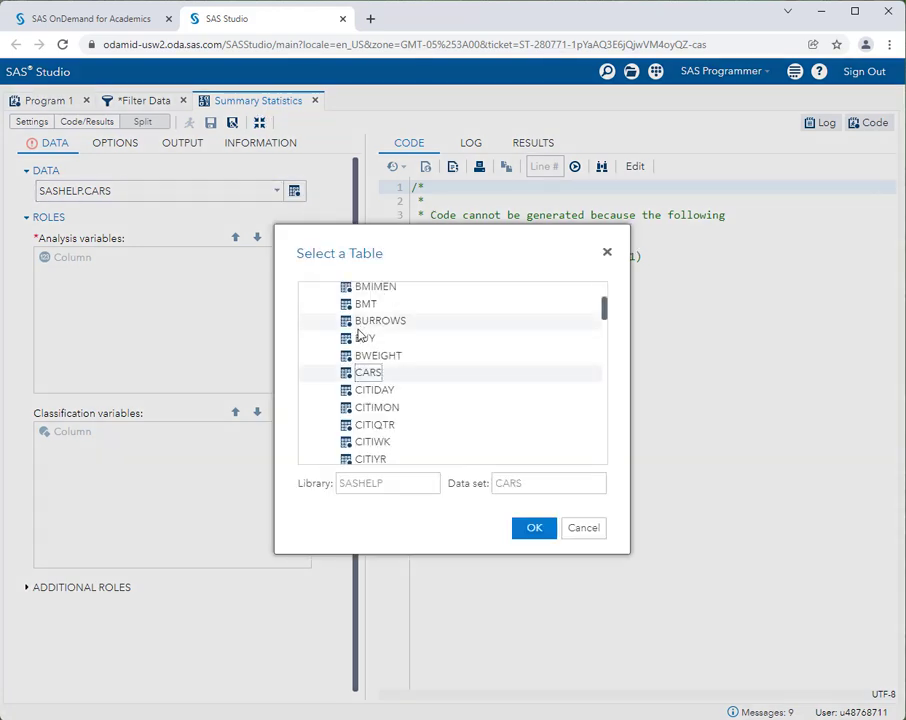
scroll(470, 303, down, 5)
drag(602, 331, 607, 469)
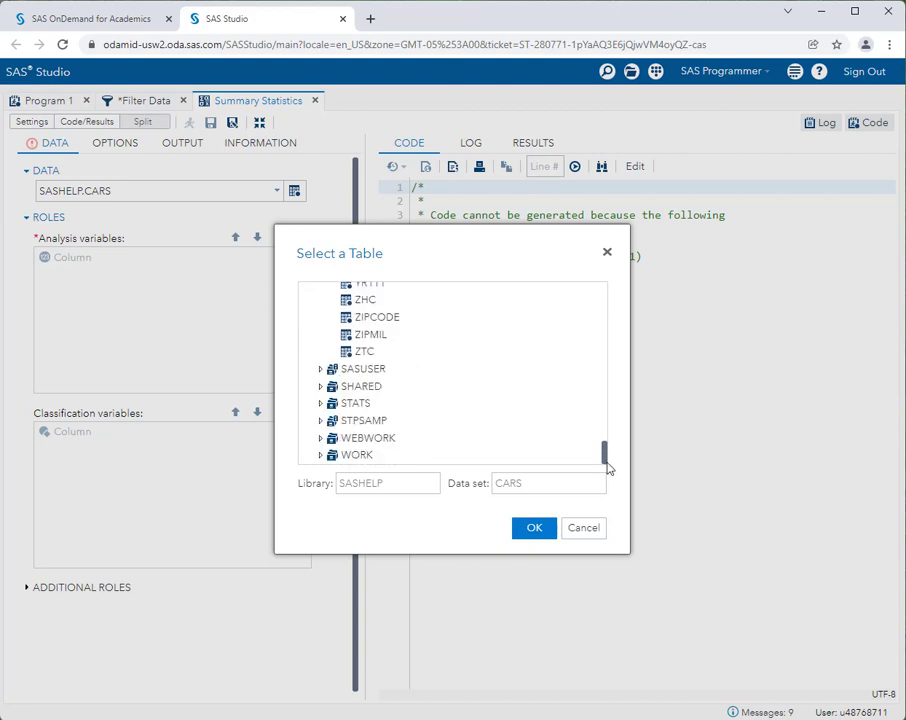
click(328, 456)
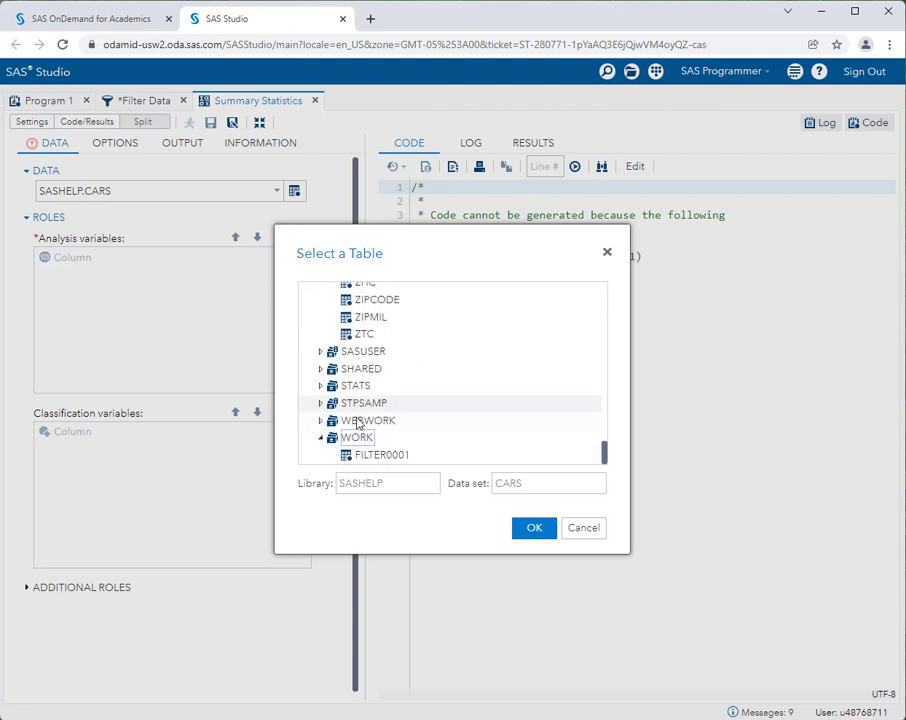
click(388, 458)
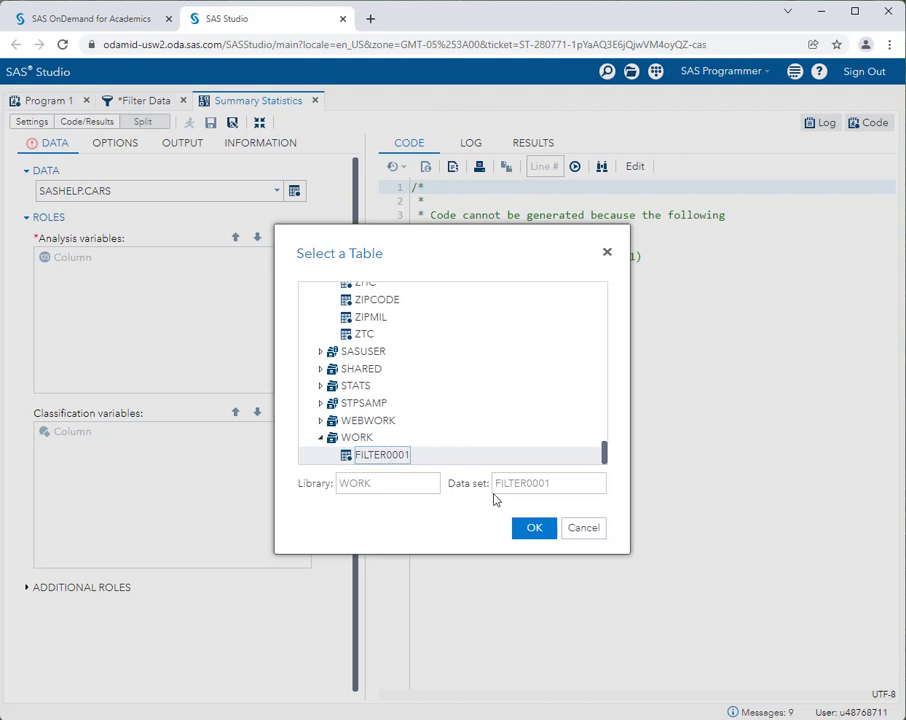
click(537, 533)
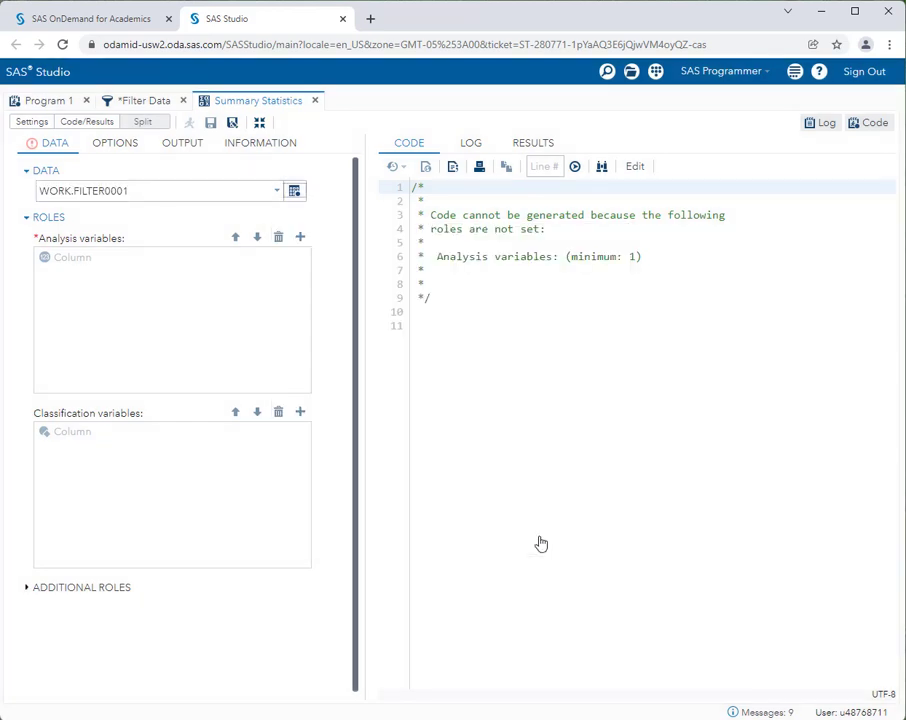
Step: Assign MSRP and MPG_City as analysis variables and run the Summary Statistics task
click(300, 241)
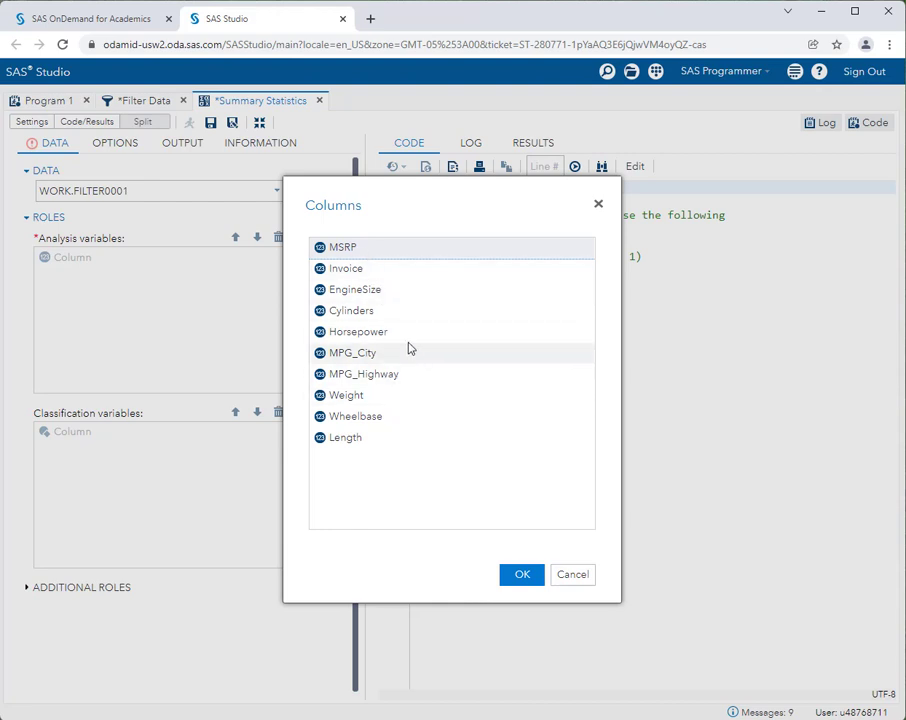
ctrl+click(372, 355)
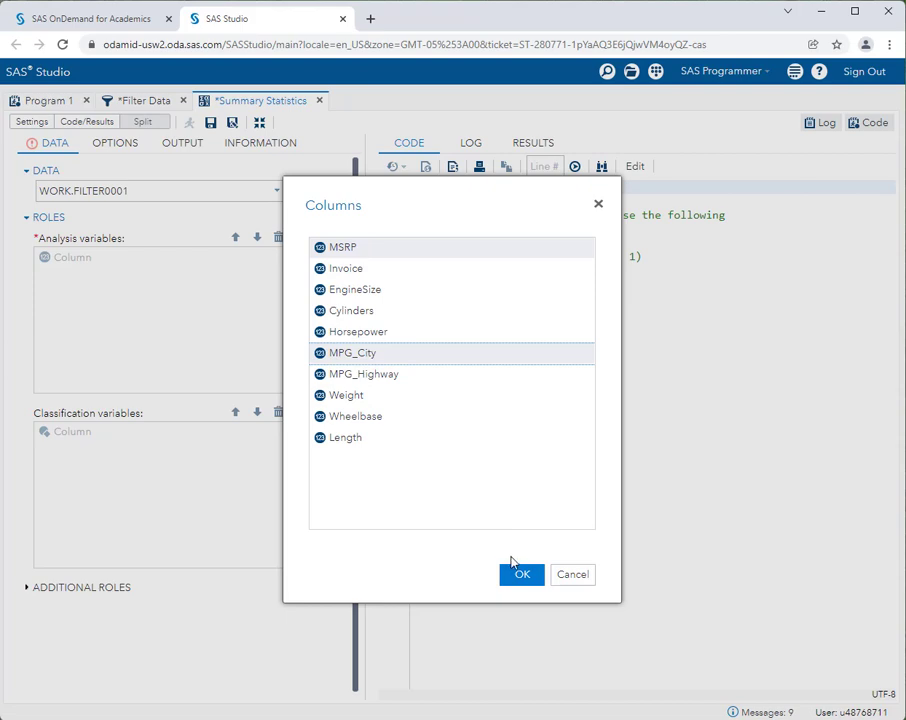
click(522, 574)
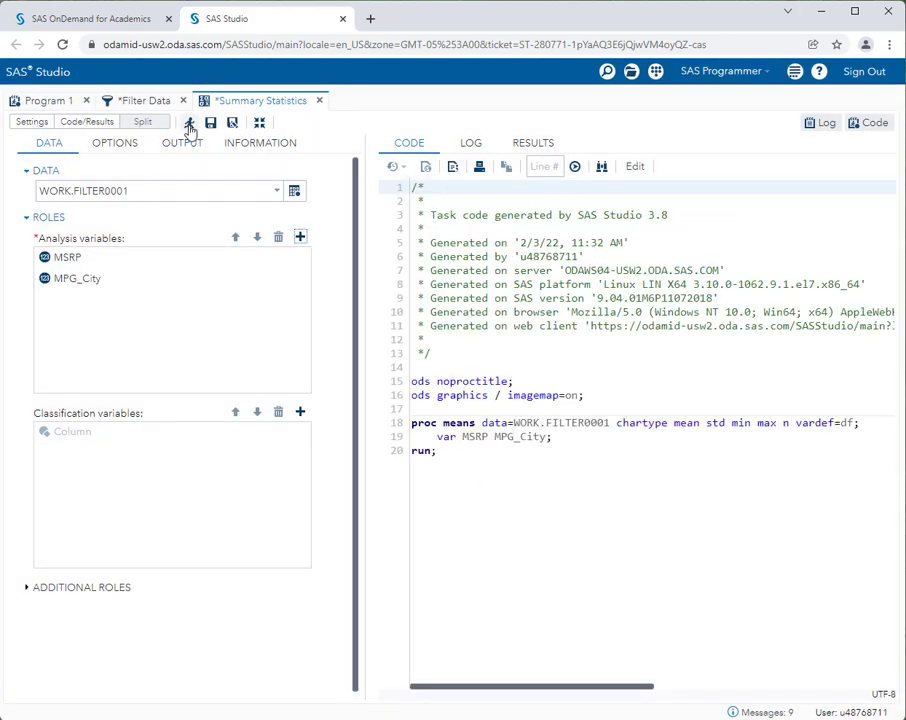
click(188, 123)
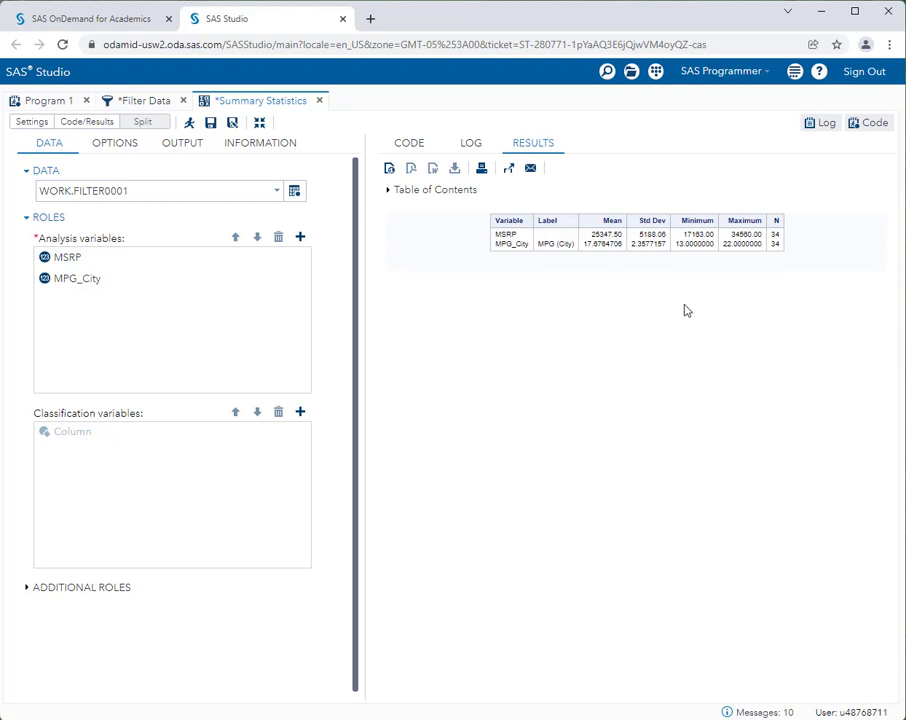
Step: Open the Histogram task from the Graph category and maximize its workspace
click(259, 122)
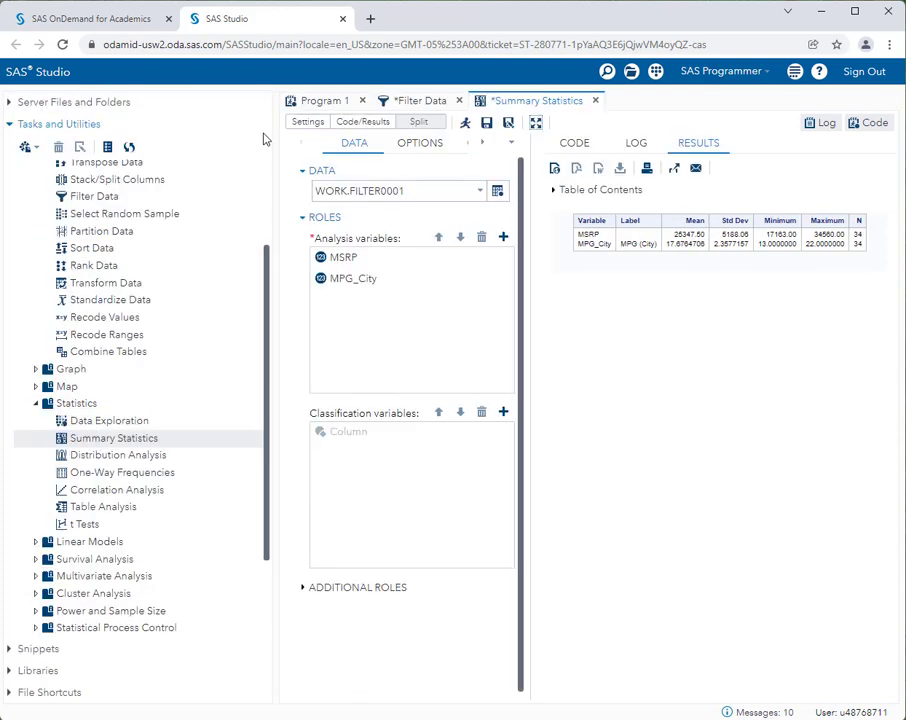
double_click(77, 366)
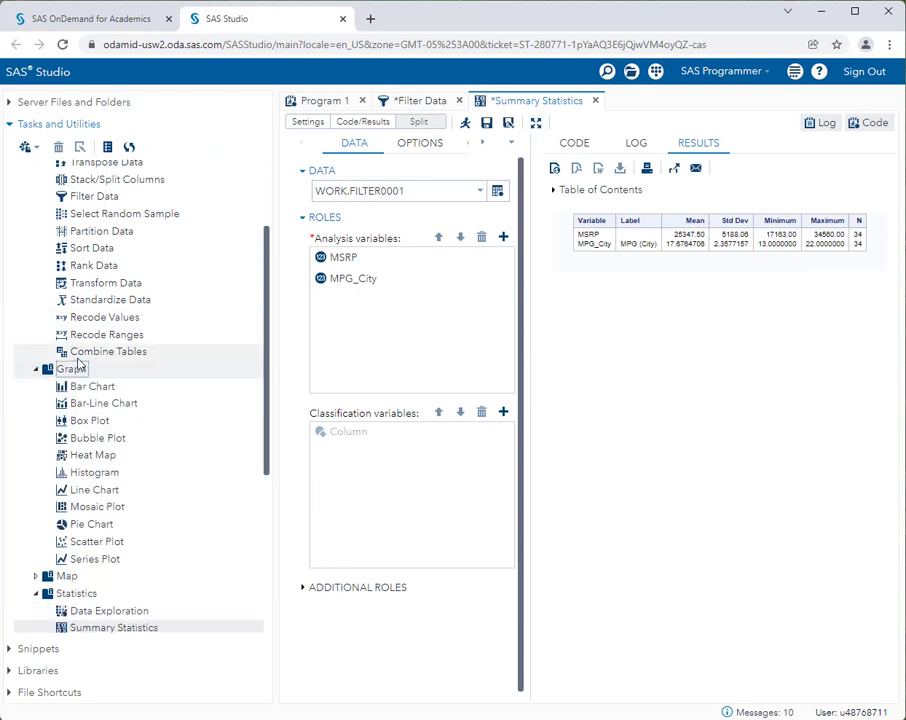
double_click(76, 471)
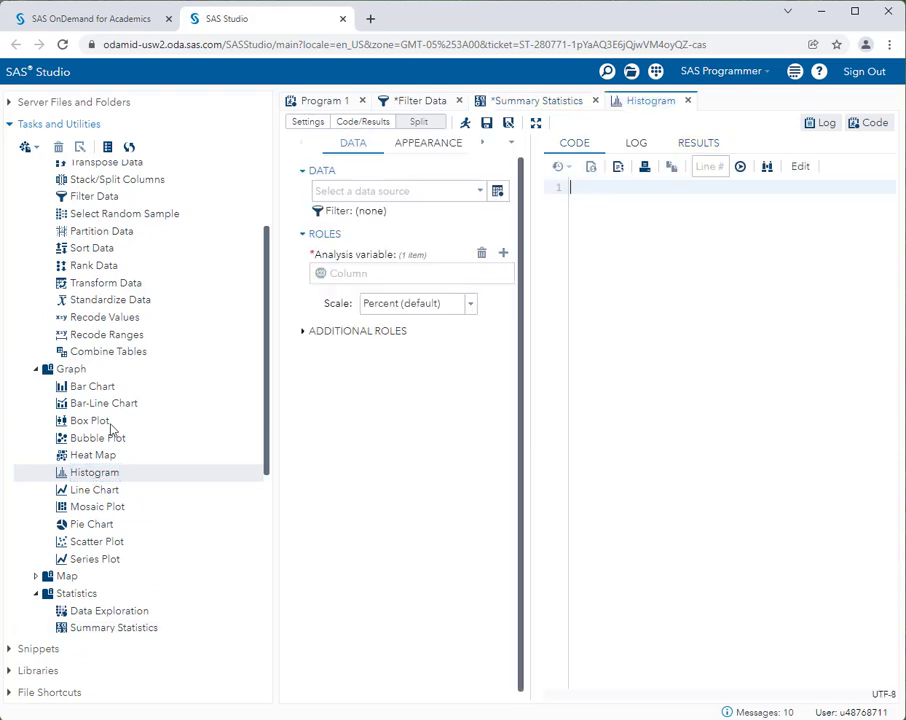
click(535, 123)
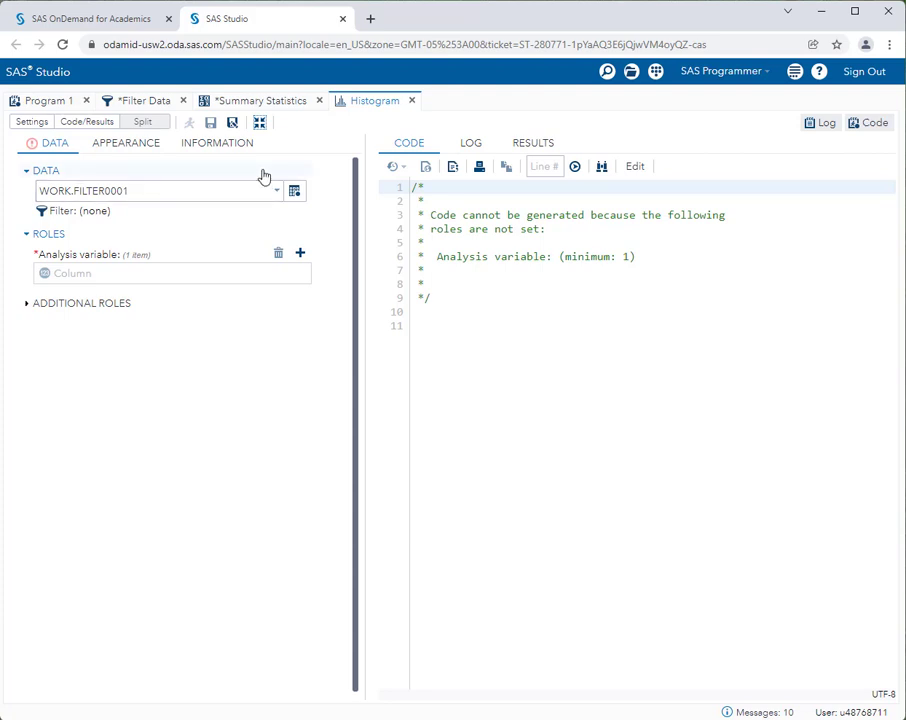
Step: Assign Length as the histogram's analysis variable and run the task on WORK.FILTER0001
click(298, 255)
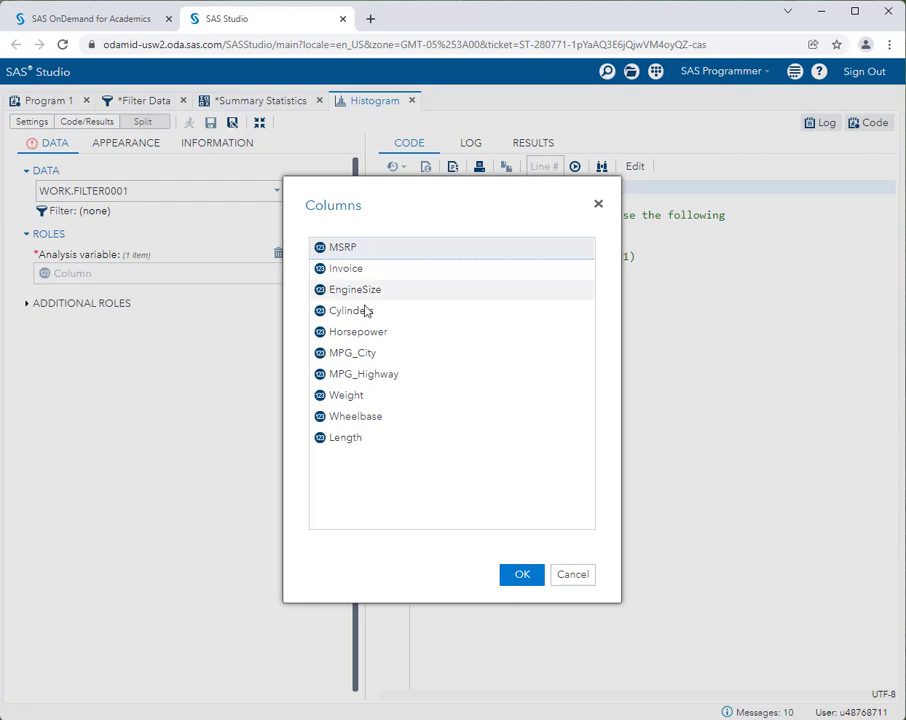
double_click(352, 439)
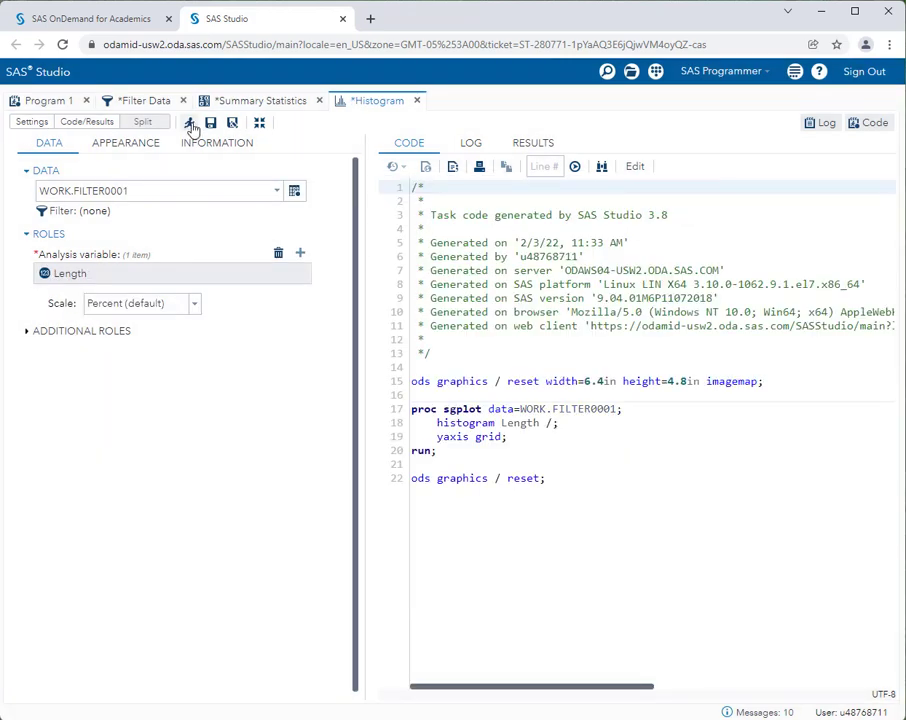
click(190, 123)
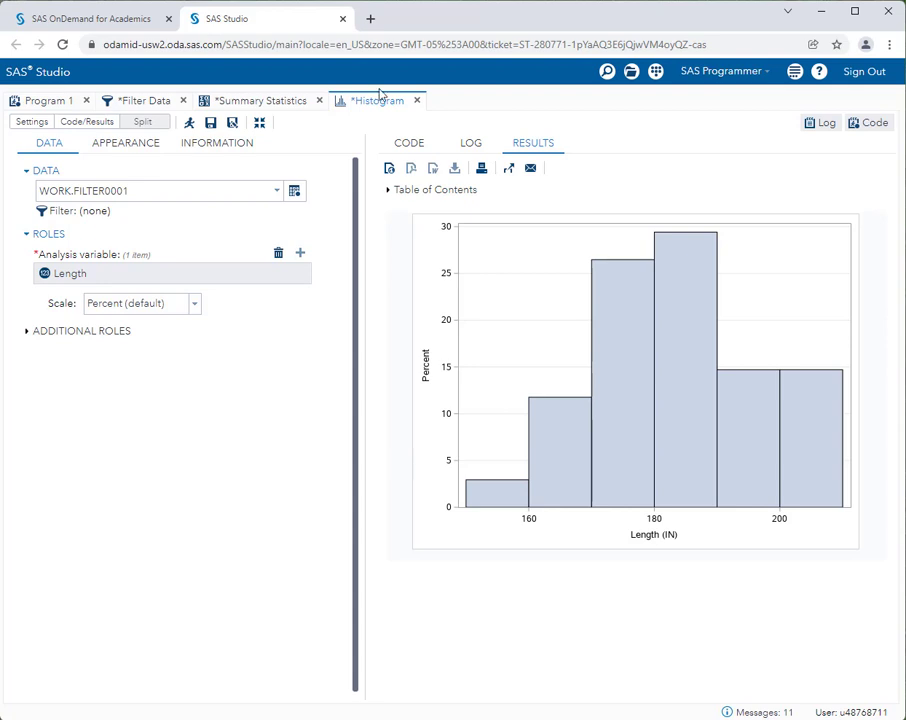
Step: Return to the Filter Data task and change its input table to SASHELP.CLASS
click(143, 102)
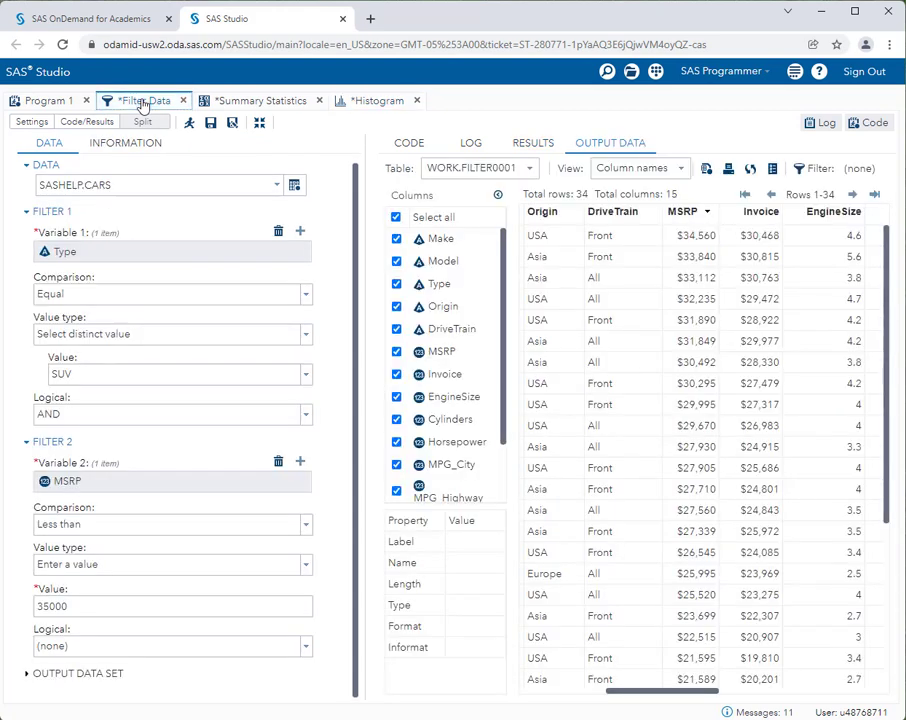
click(294, 186)
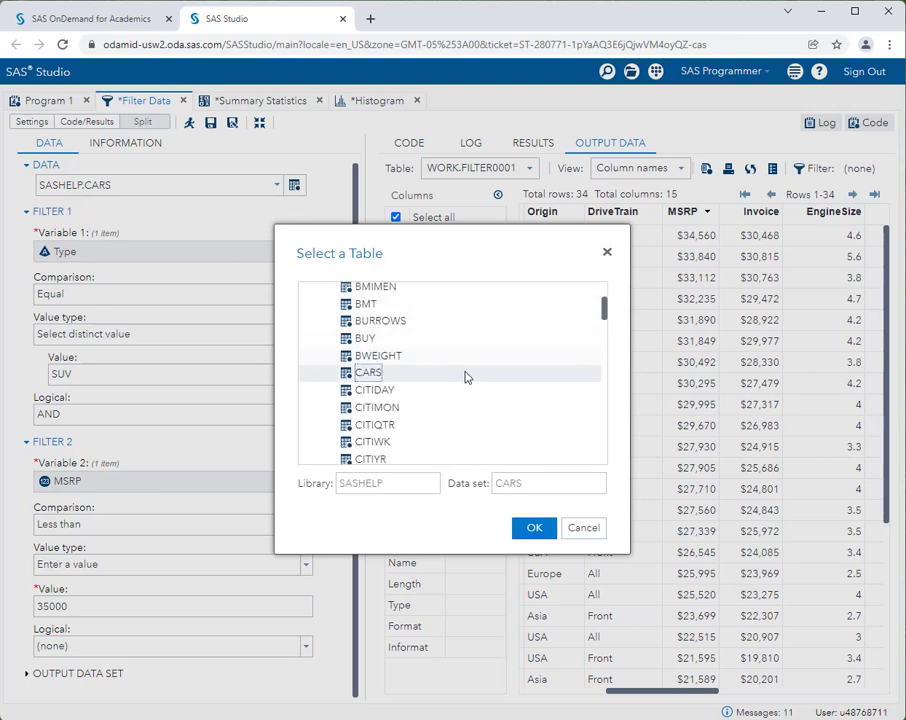
scroll(462, 372, up, 3)
scroll(470, 378, down, 3)
scroll(470, 378, down, 4)
click(362, 330)
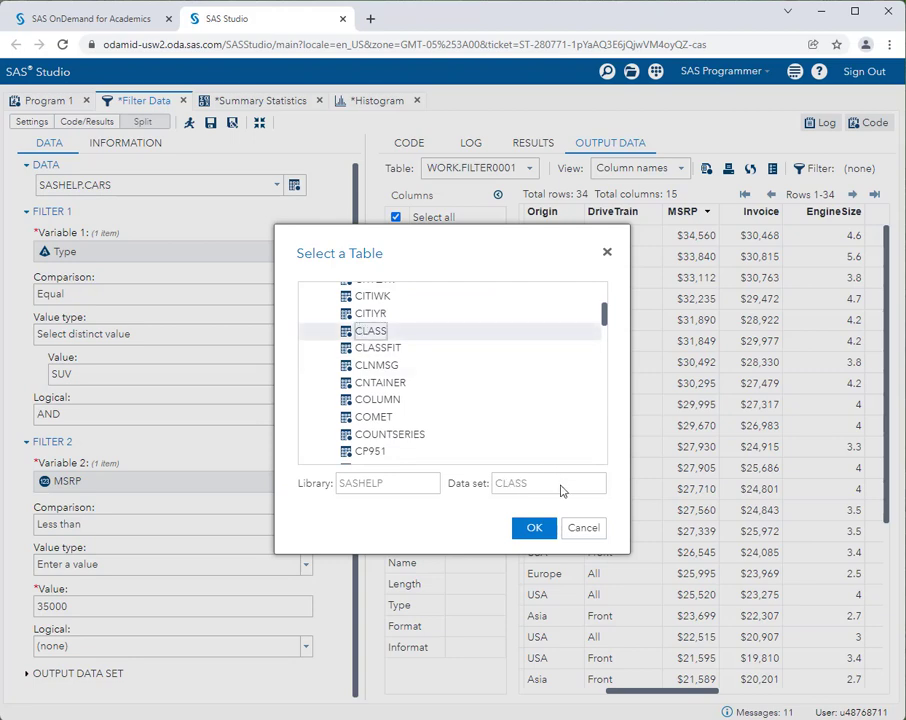
click(536, 528)
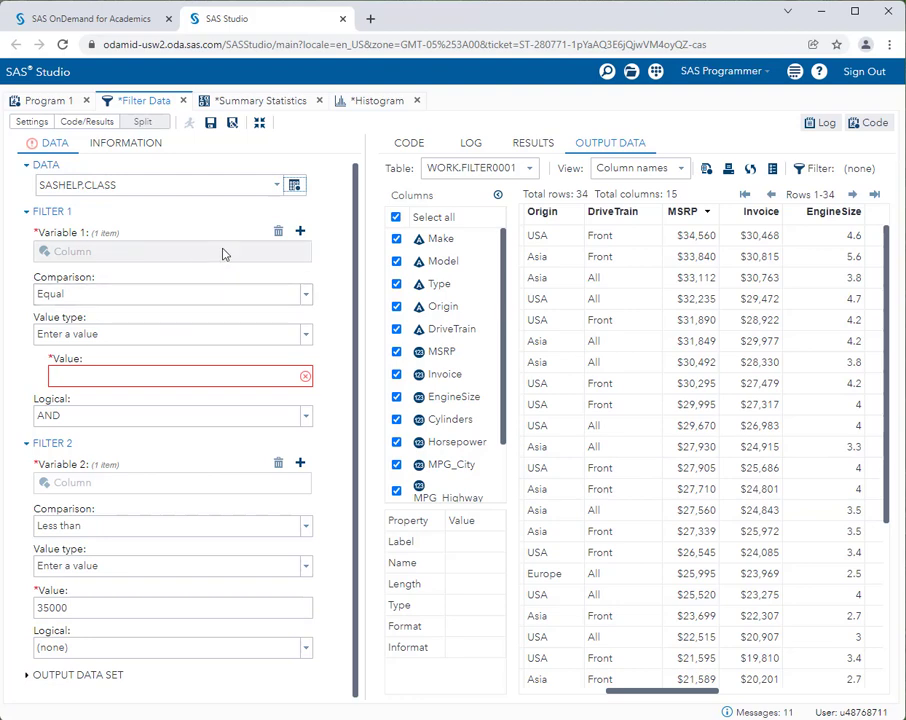
Step: Set the first filter's variable to Sex, compared with a selected distinct value, F
click(301, 232)
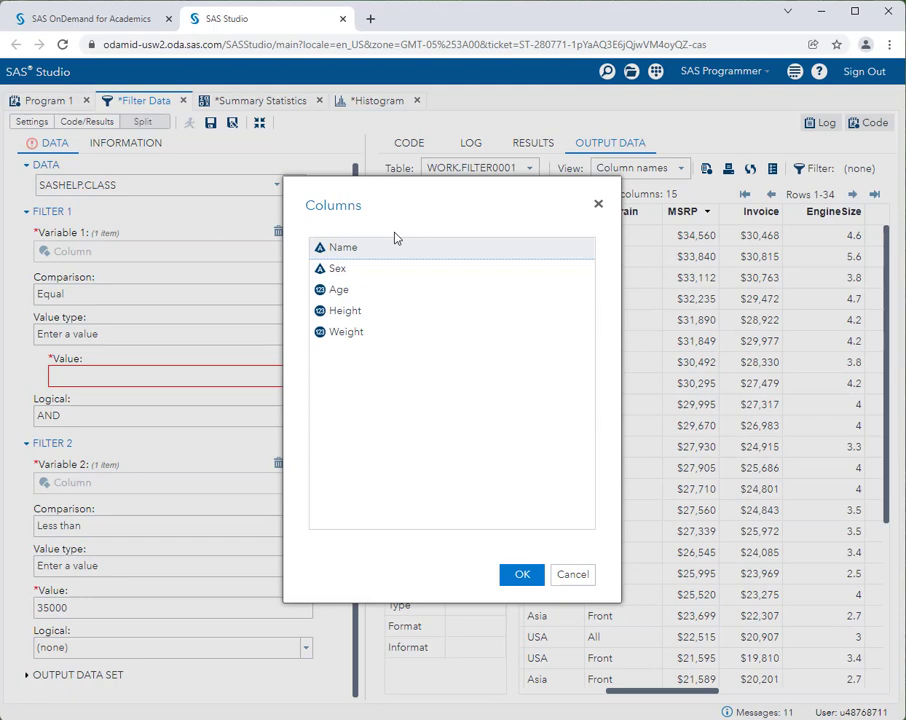
click(338, 274)
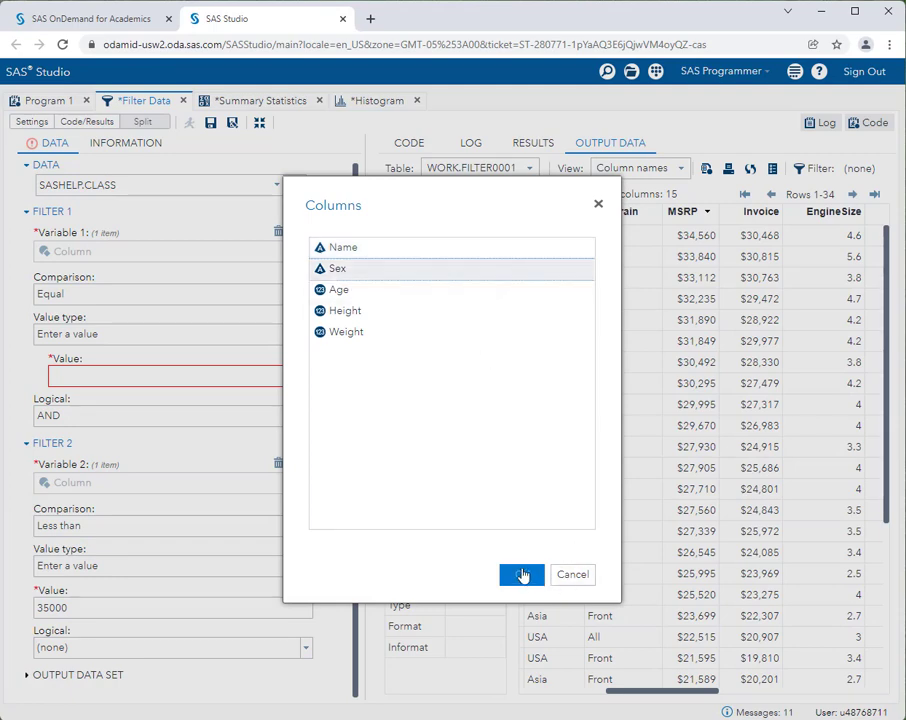
click(522, 575)
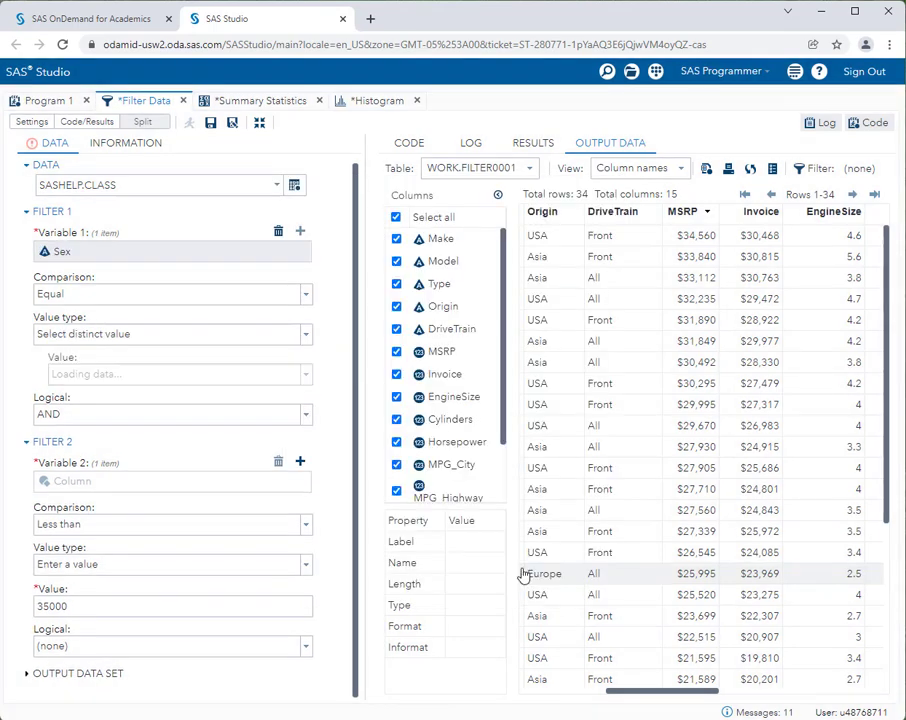
click(100, 334)
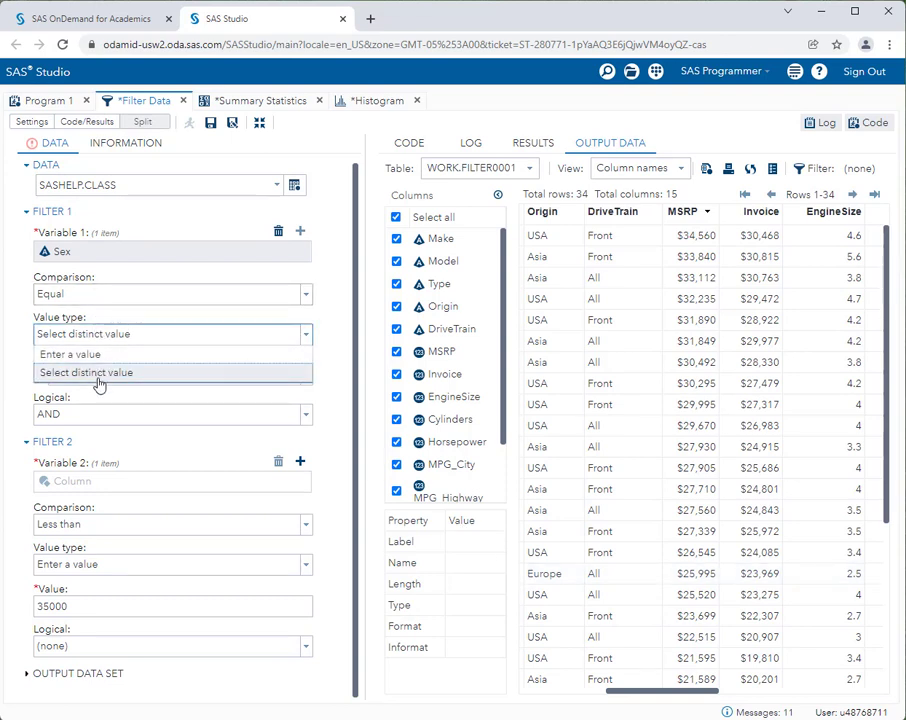
click(100, 370)
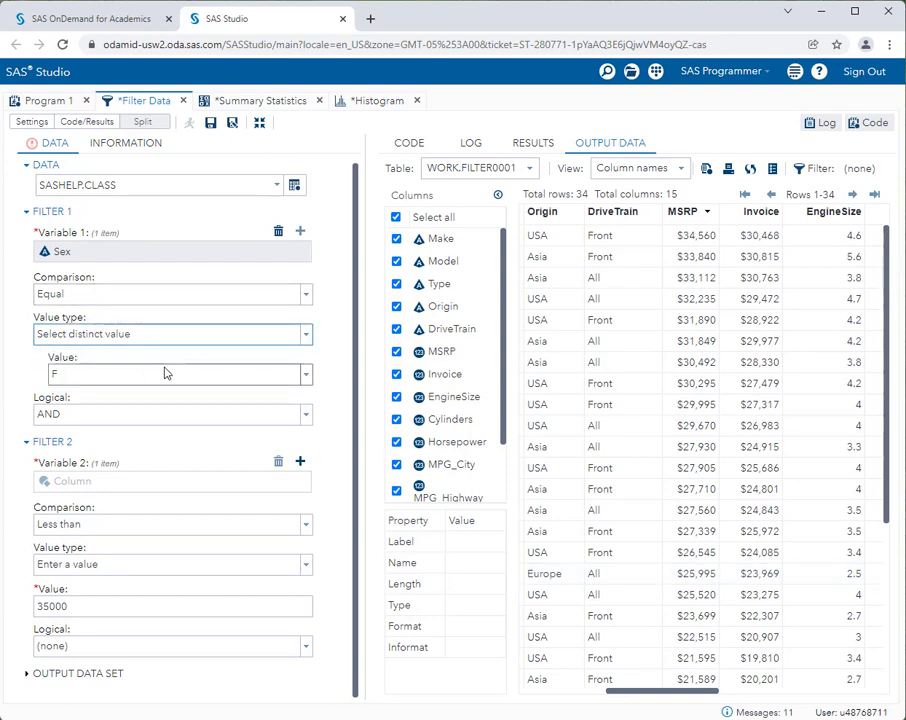
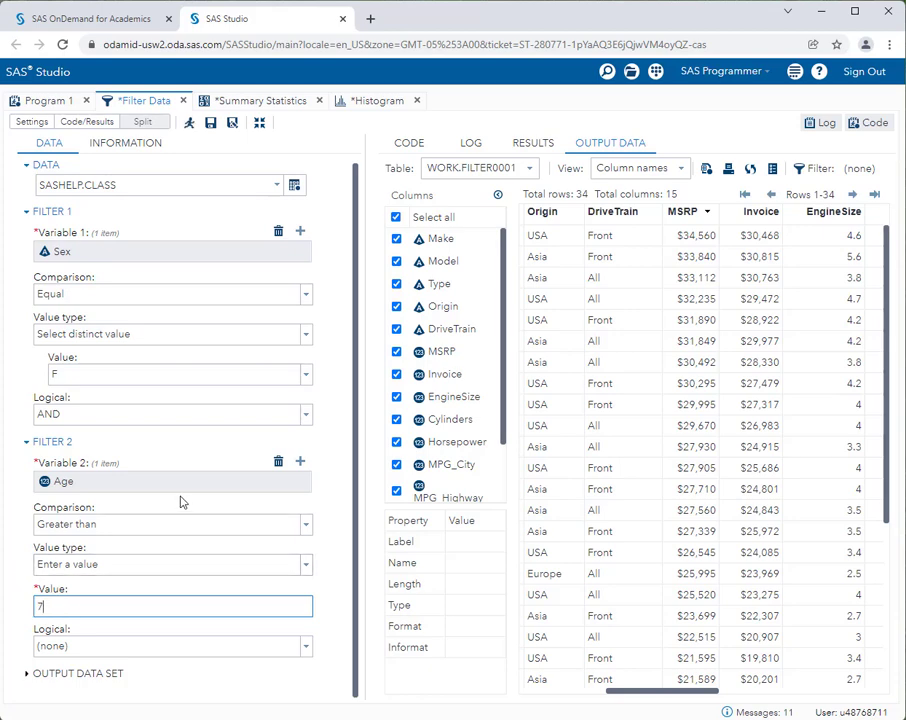
Step: Run the filter task on SASHELP.CLASS, overwriting the existing work.filter0001 data set
click(190, 122)
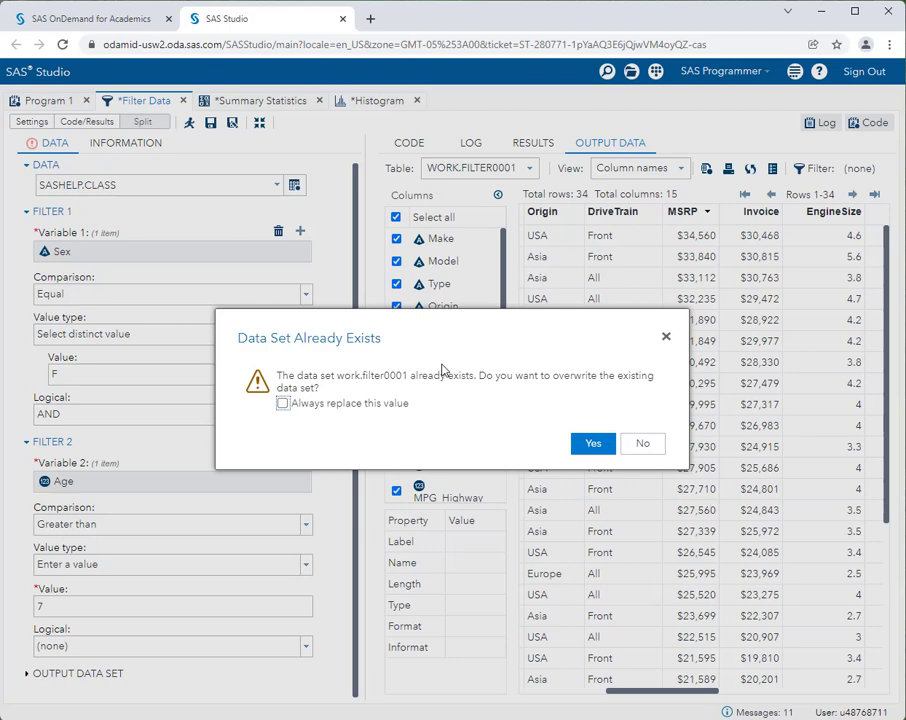
click(654, 449)
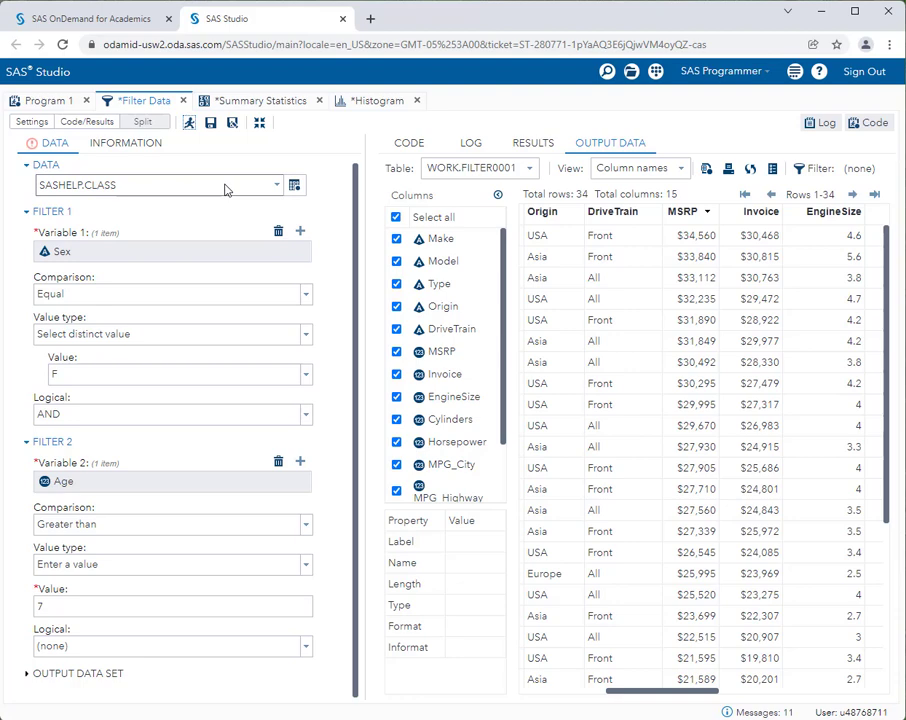
click(188, 122)
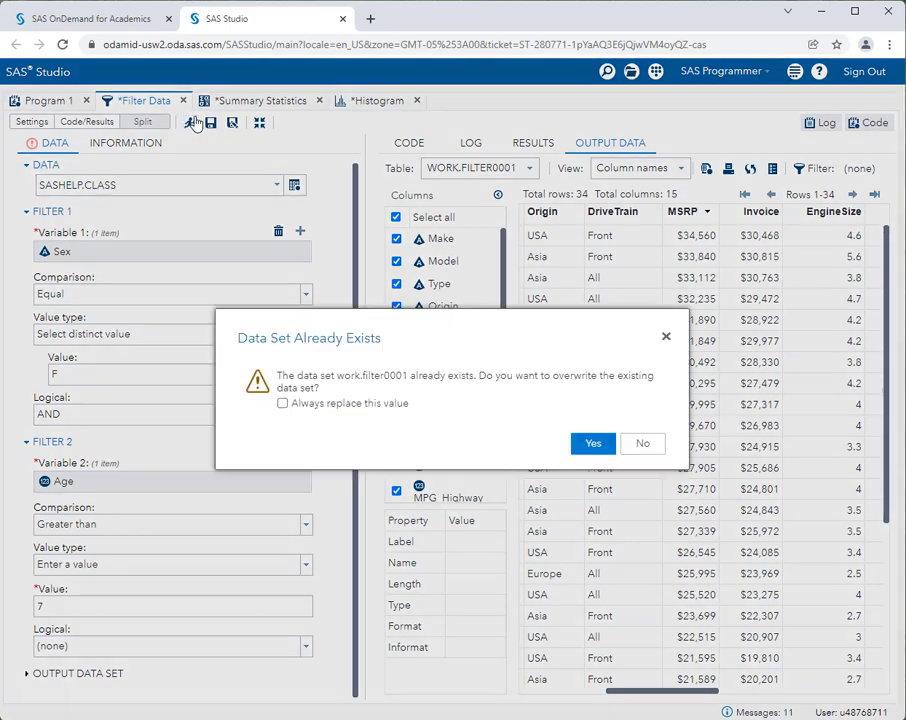
click(593, 443)
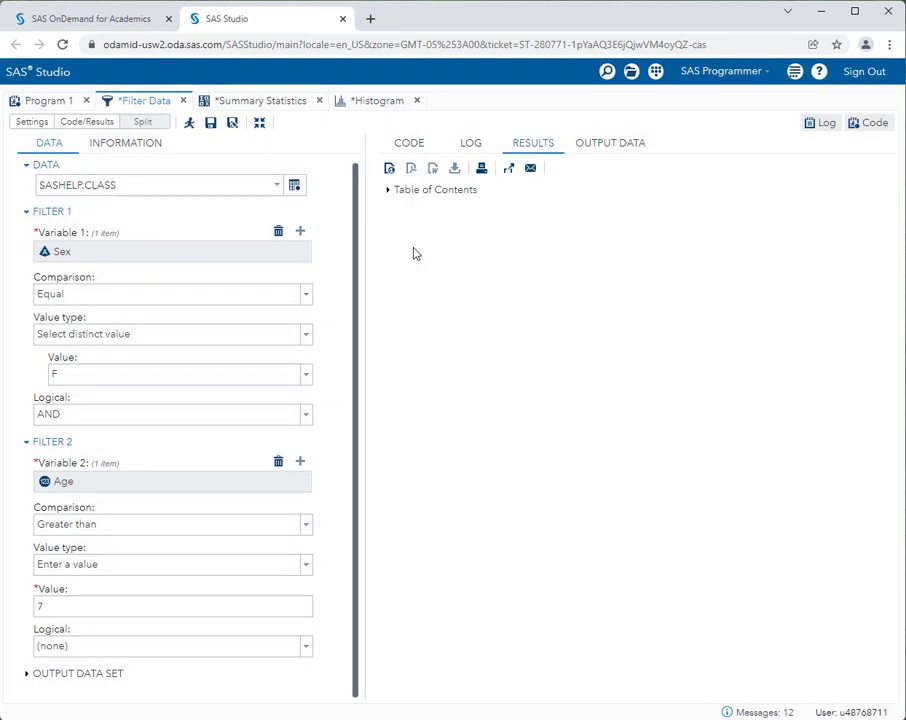